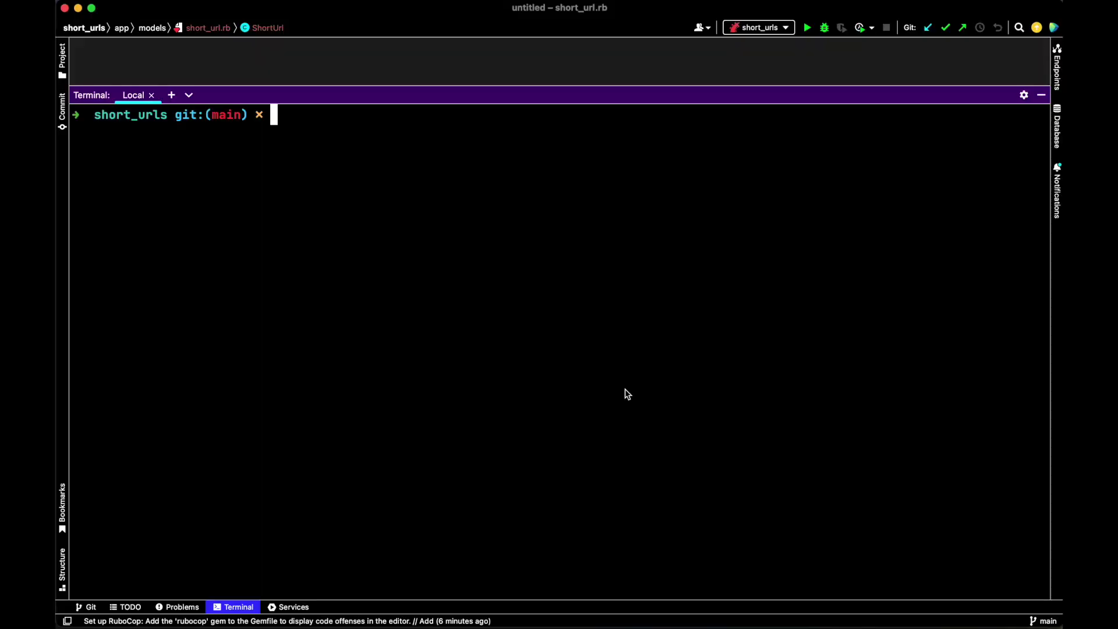
type("r")
type("ails g")
type(" model ShortUrl slug:string note:text target_url:string clicks_count:integer")
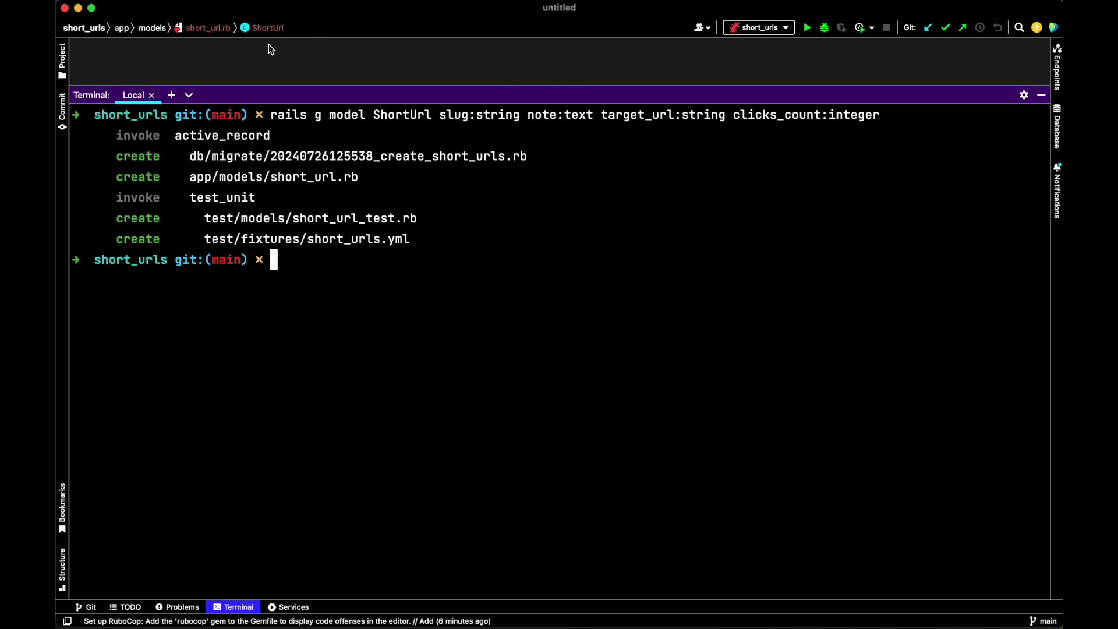
Step: Run rails g model ShortUrl with slug, note, target_url and clicks_count, then select the migration path
double_click(360, 158)
Step: Open the create_short_urls migration and append default: 0 to the clicks_count column
key("shift")
key("shift")
key("Return")
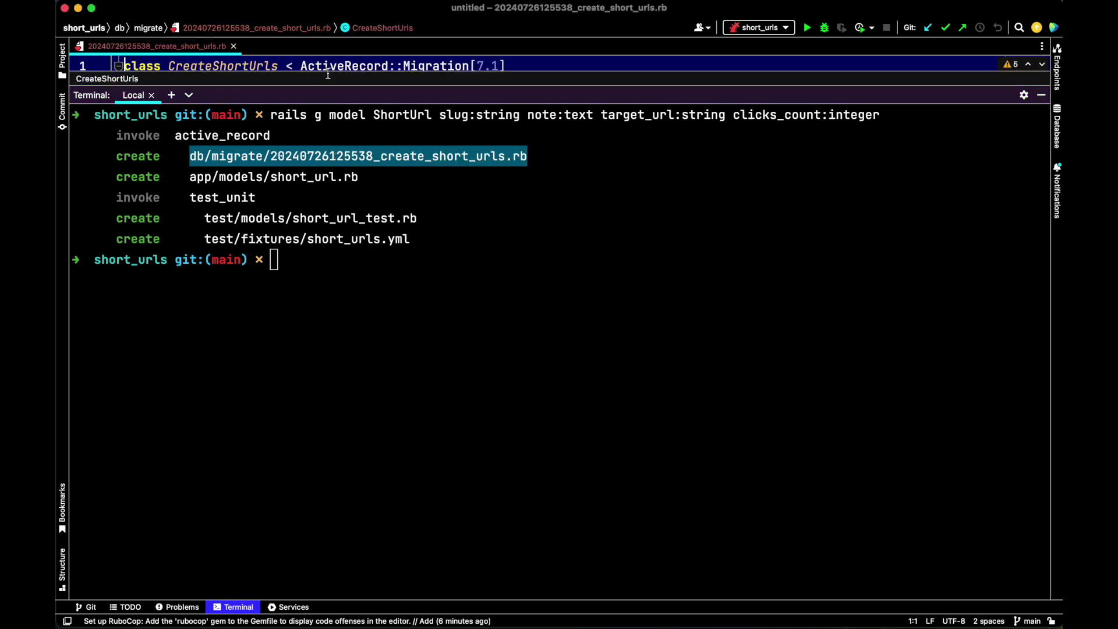
left_click(1043, 97)
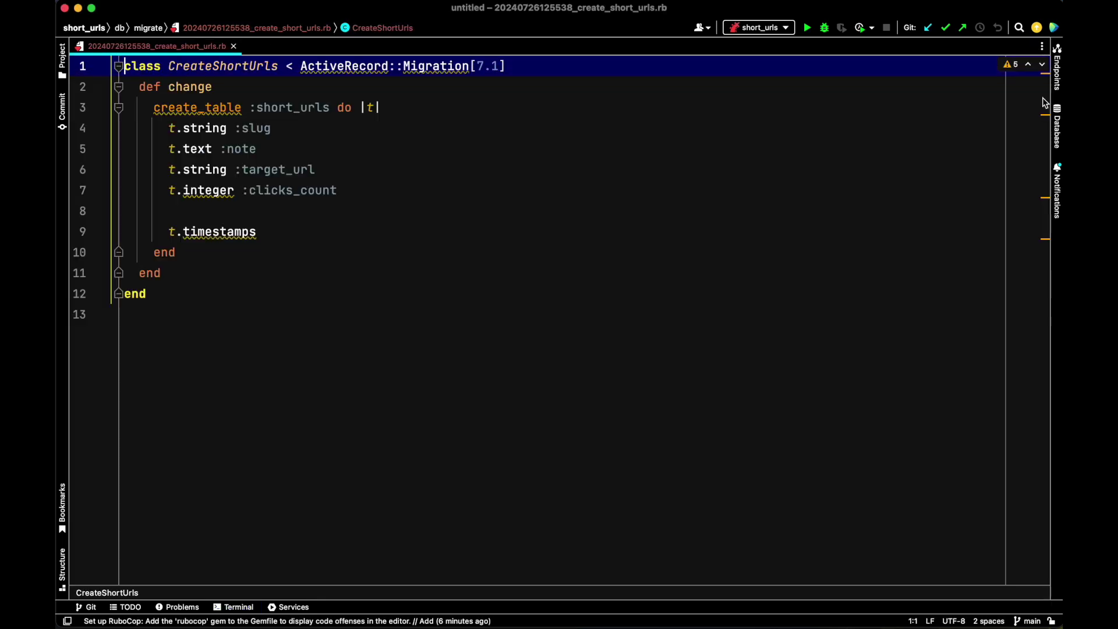
left_click(343, 190)
type(", de")
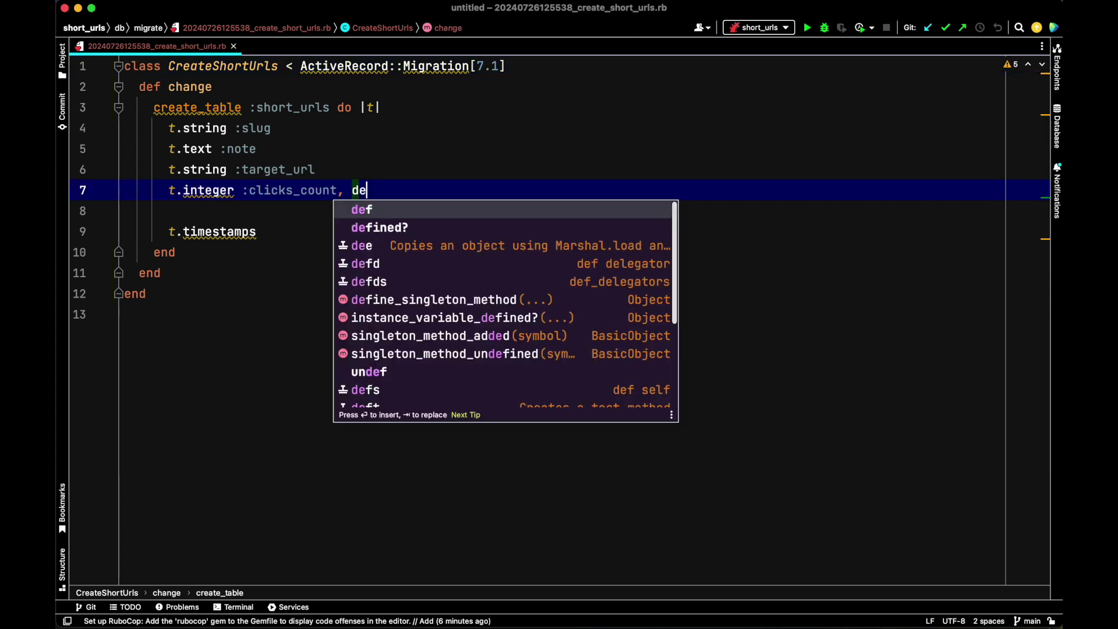
type("fault: 0")
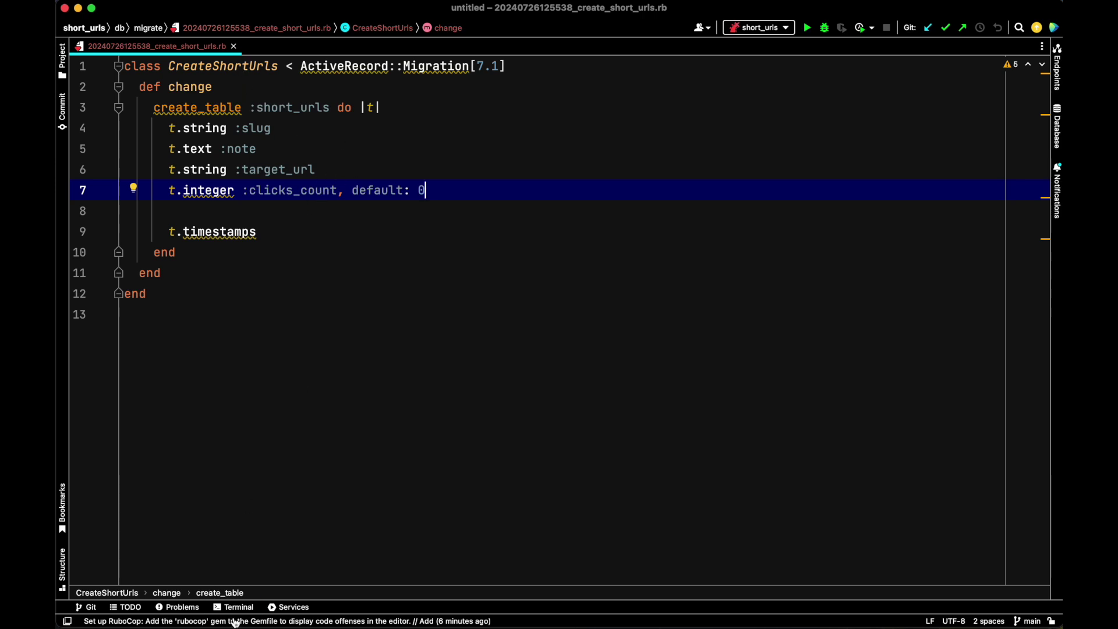
left_click(234, 608)
type("rails ")
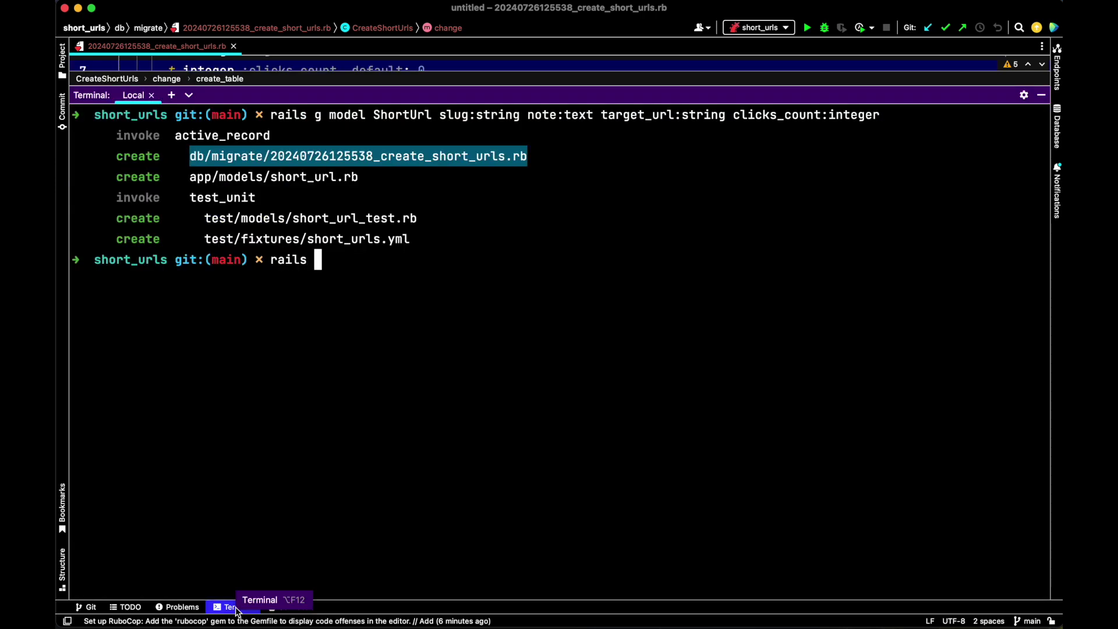
type("db:migr")
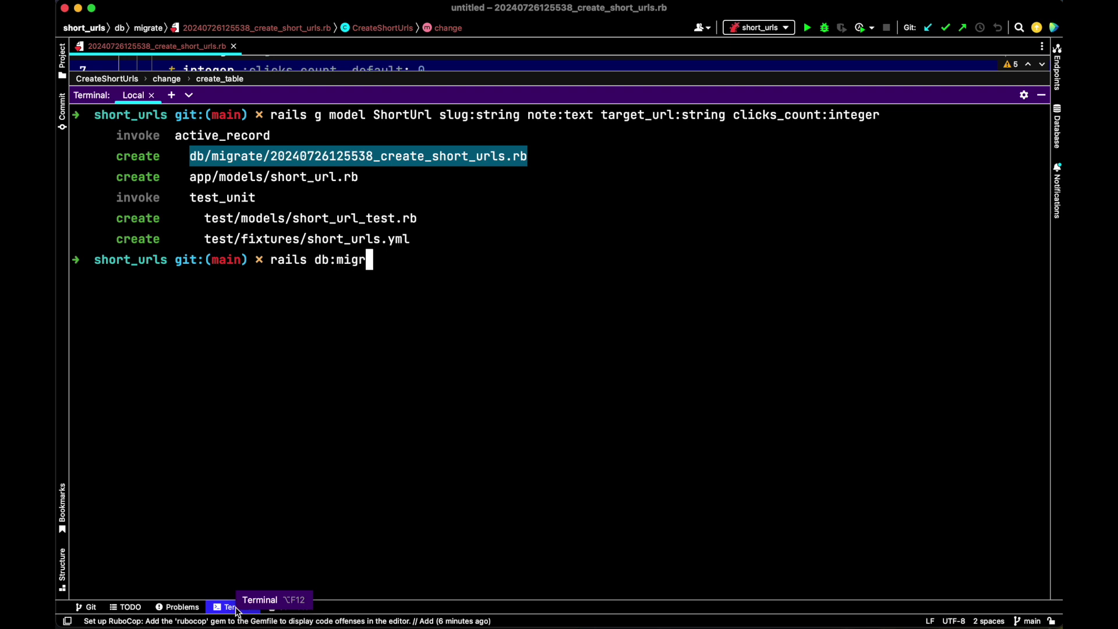
type("ate")
Step: Run rails db:migrate to create the short_urls table
key("Return")
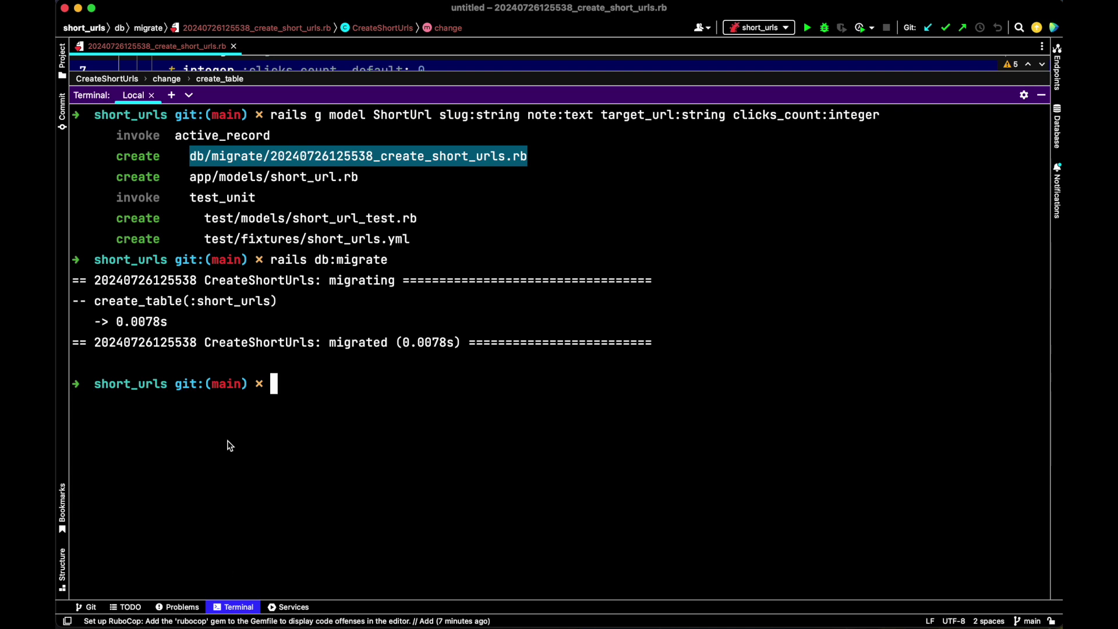
key("shift")
key("shift")
type("short_")
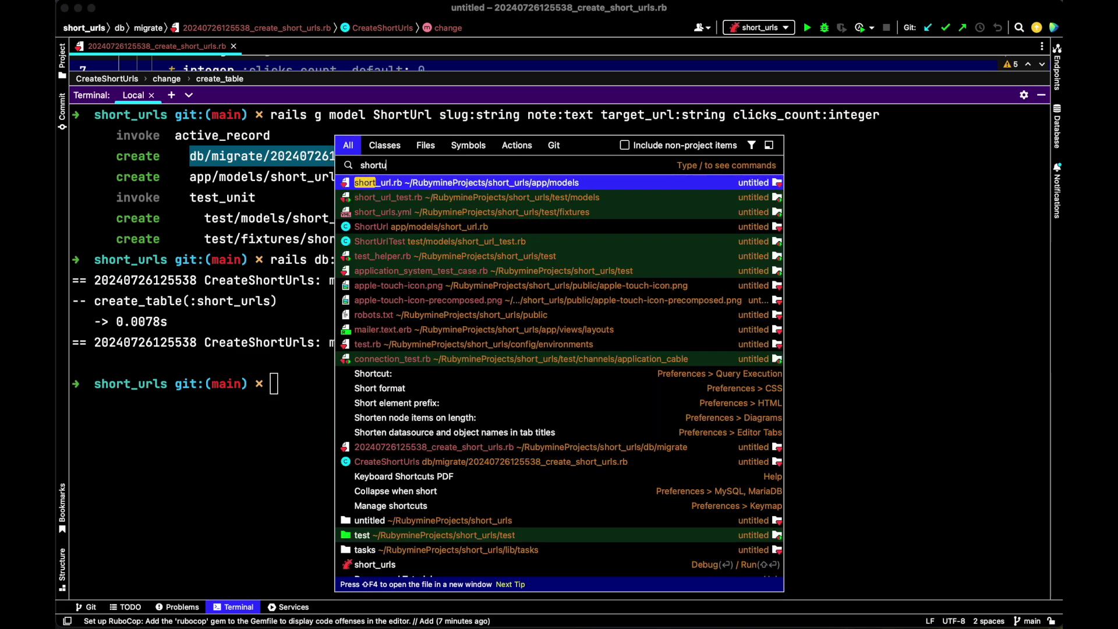
type("u")
Step: Open short_url.rb and add DEFAULT_SLUG_SIZE = 5 inside the ShortUrl class
key("Return")
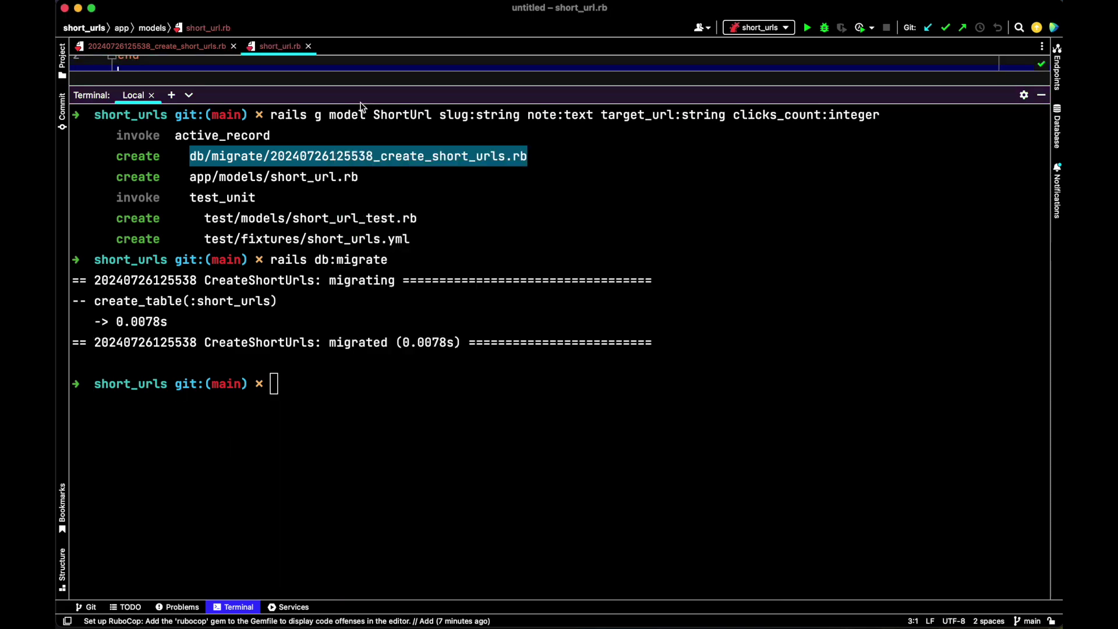
key("shift+Escape")
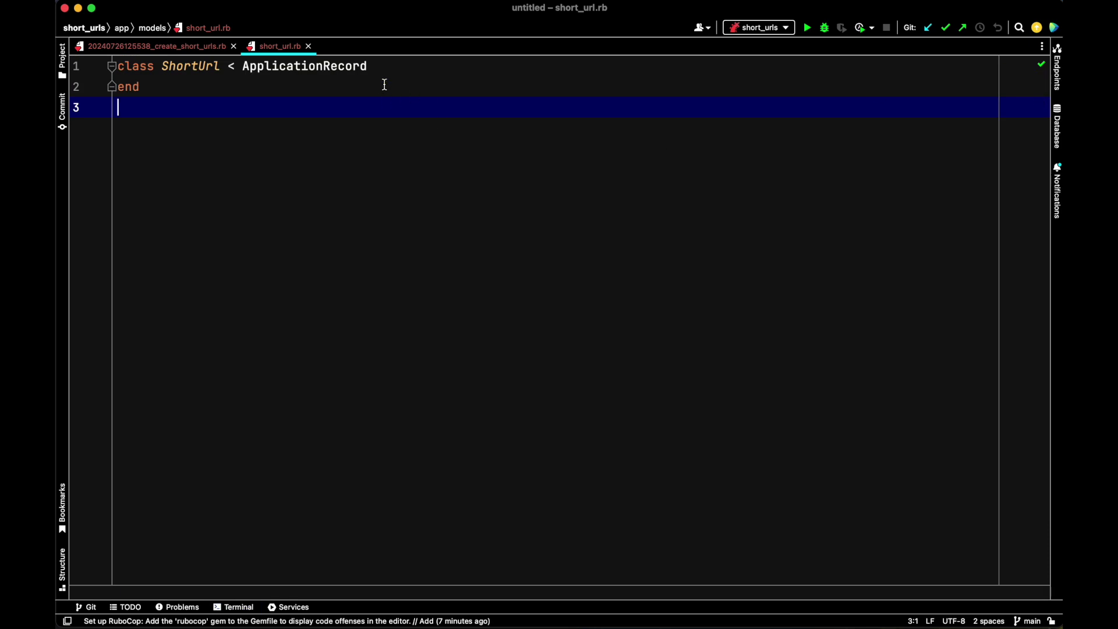
left_click(381, 66)
key("Return")
type("DEFAU")
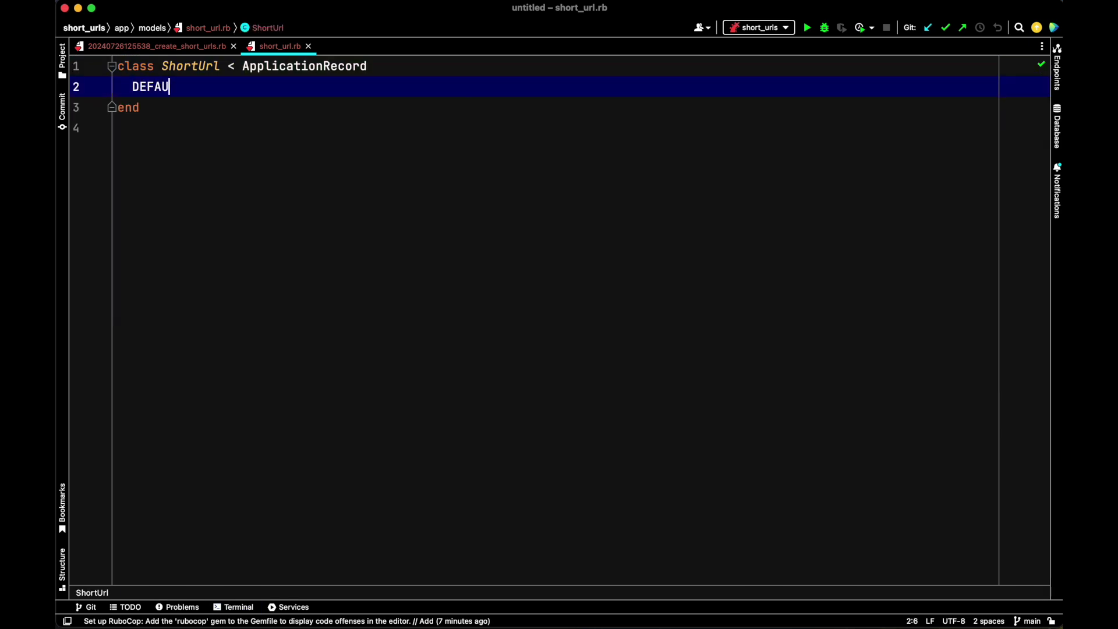
type("LT_SLUG")
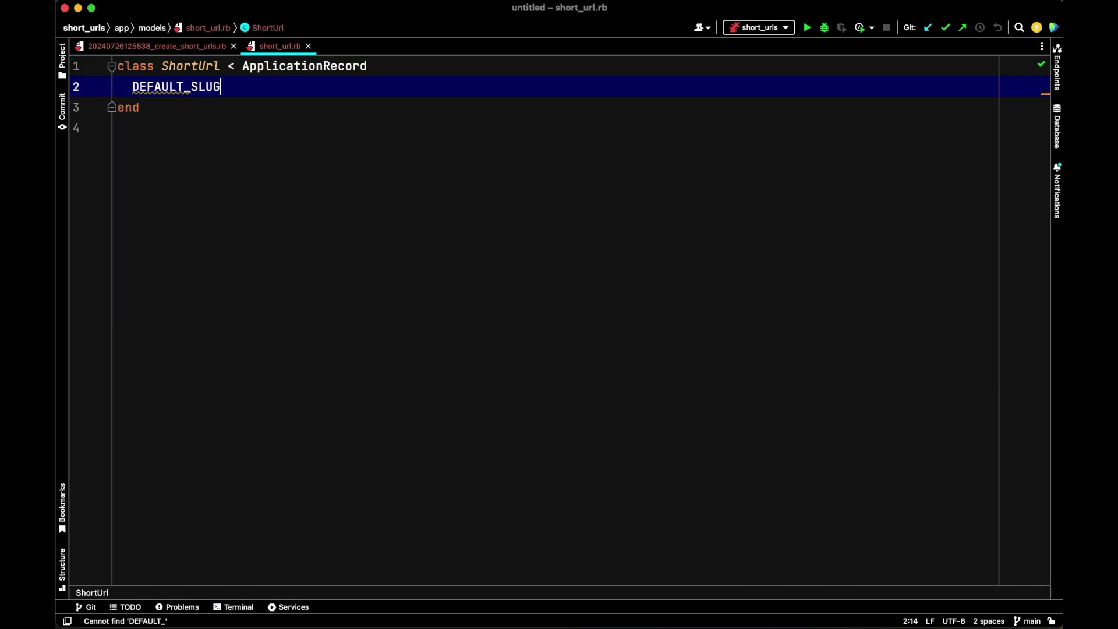
type("_SIZE =  ")
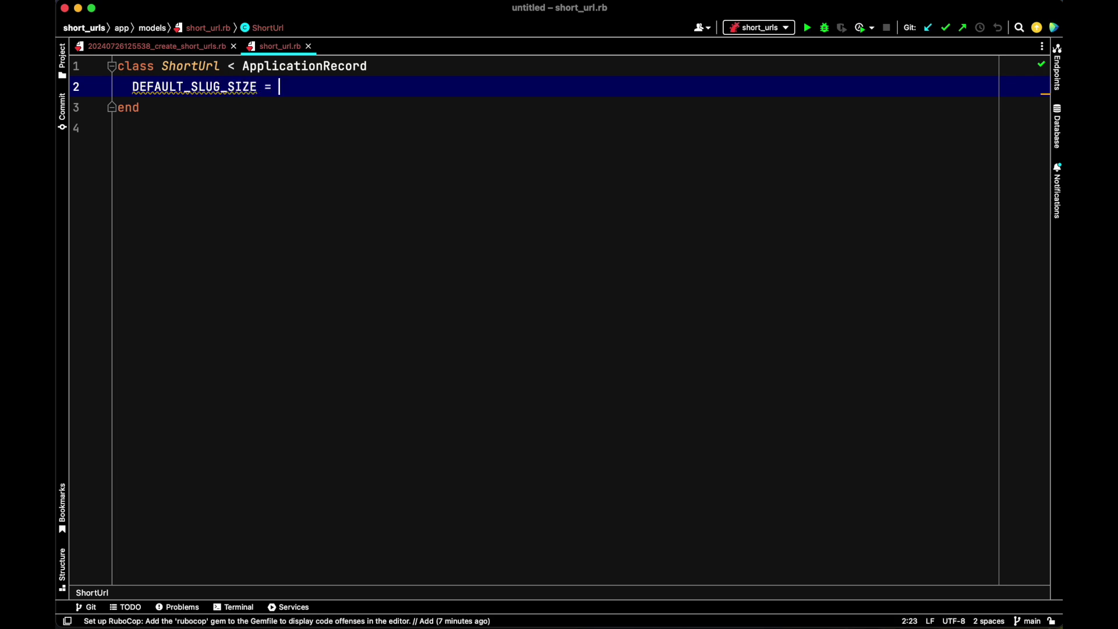
type("5")
key("Return")
key("Return")
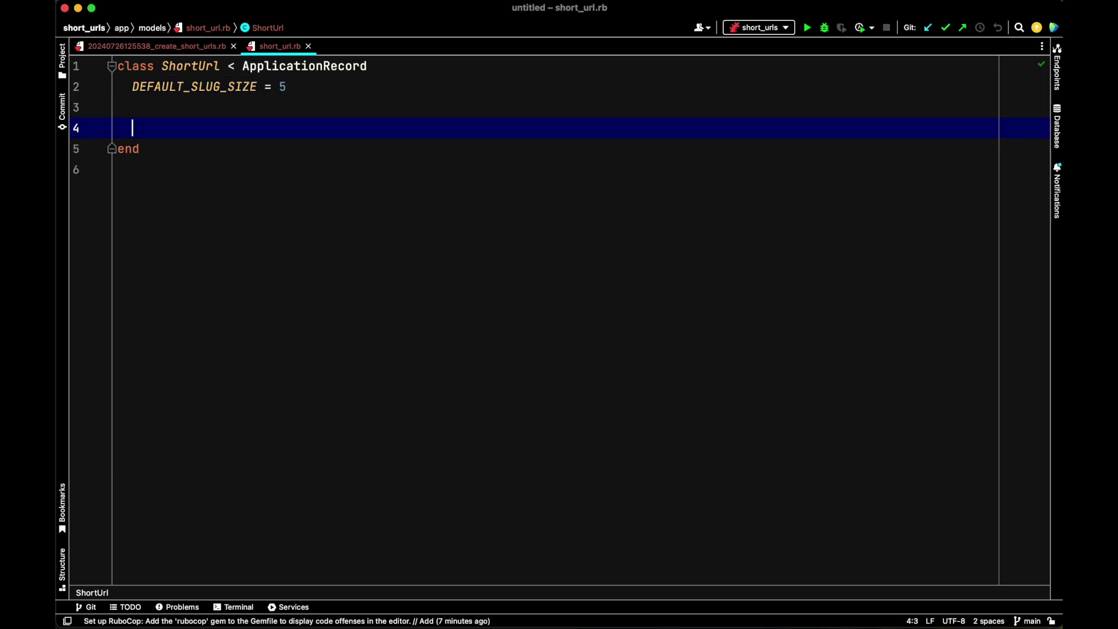
type("attribute")
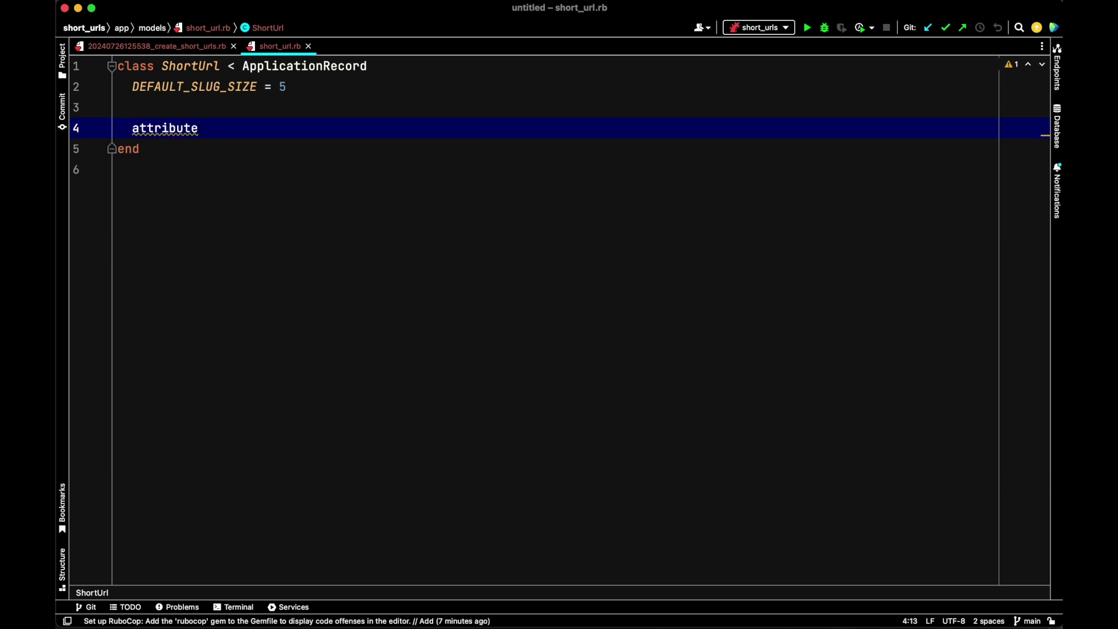
type(" :slug,")
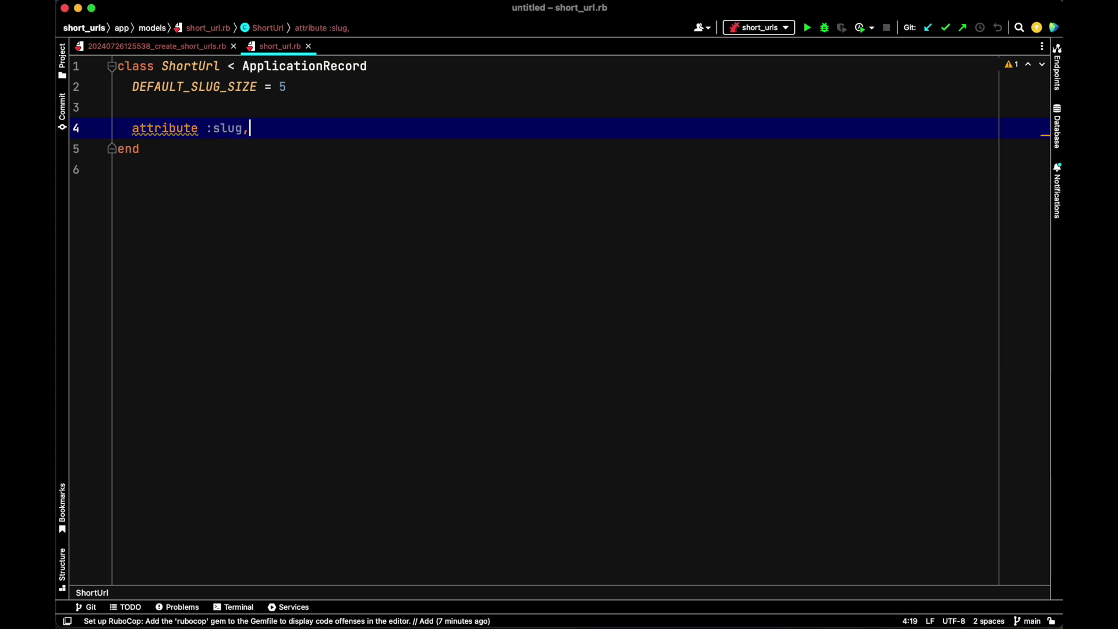
type(" :")
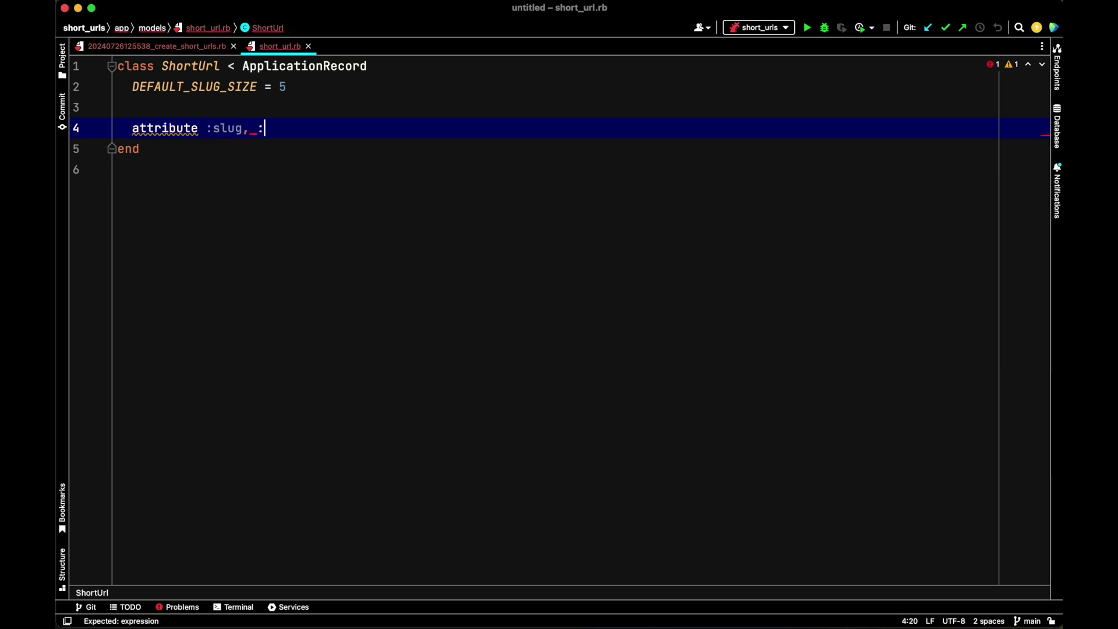
type("strin")
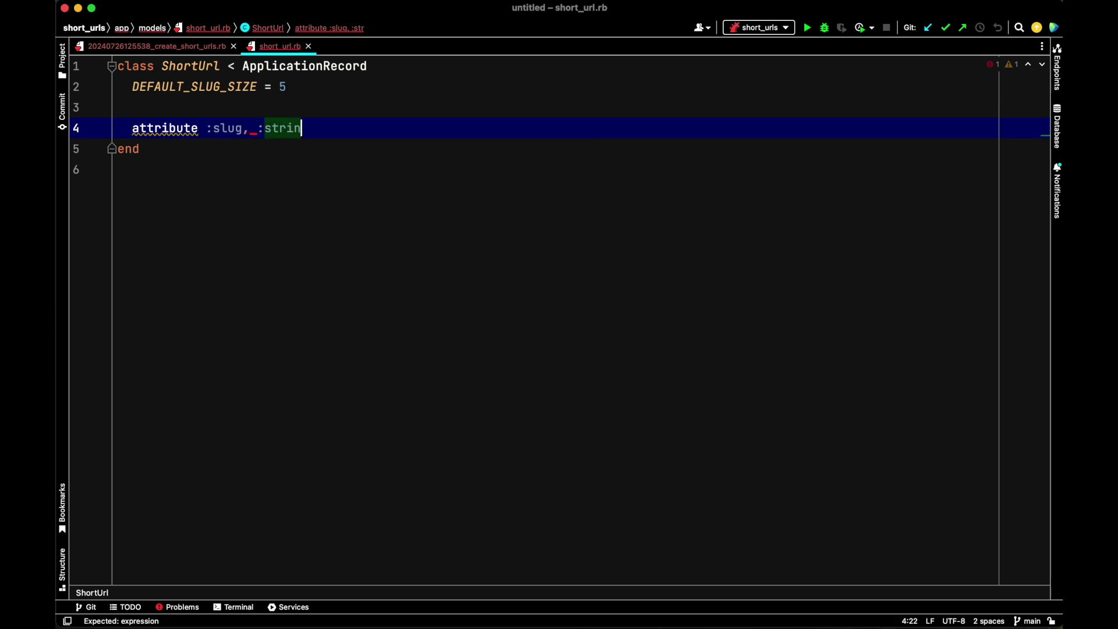
type("g, defaul")
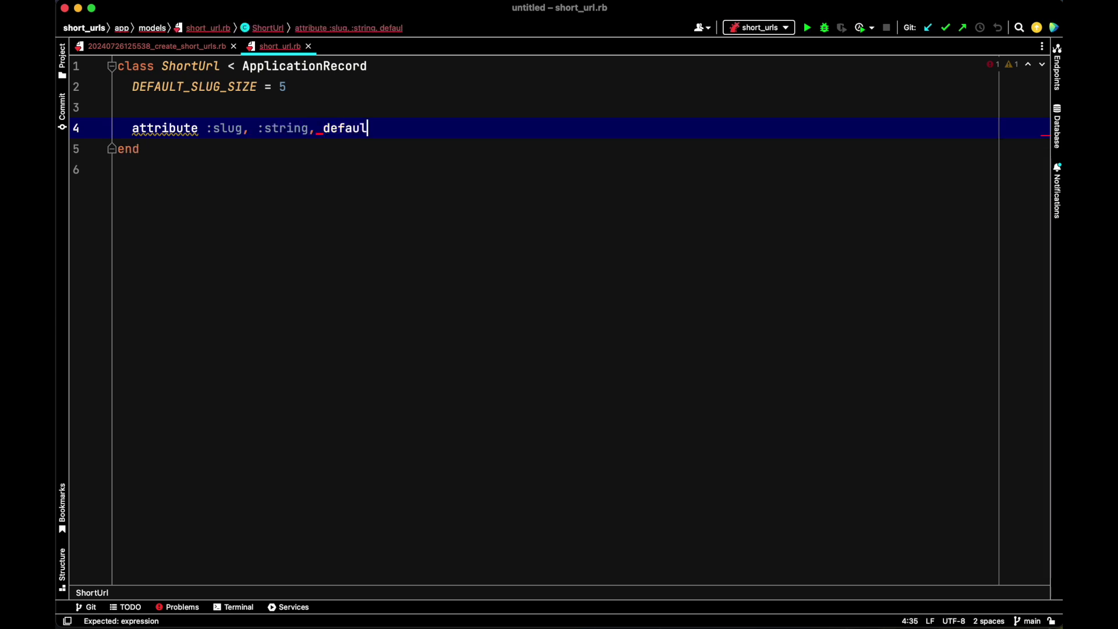
type("t: -")
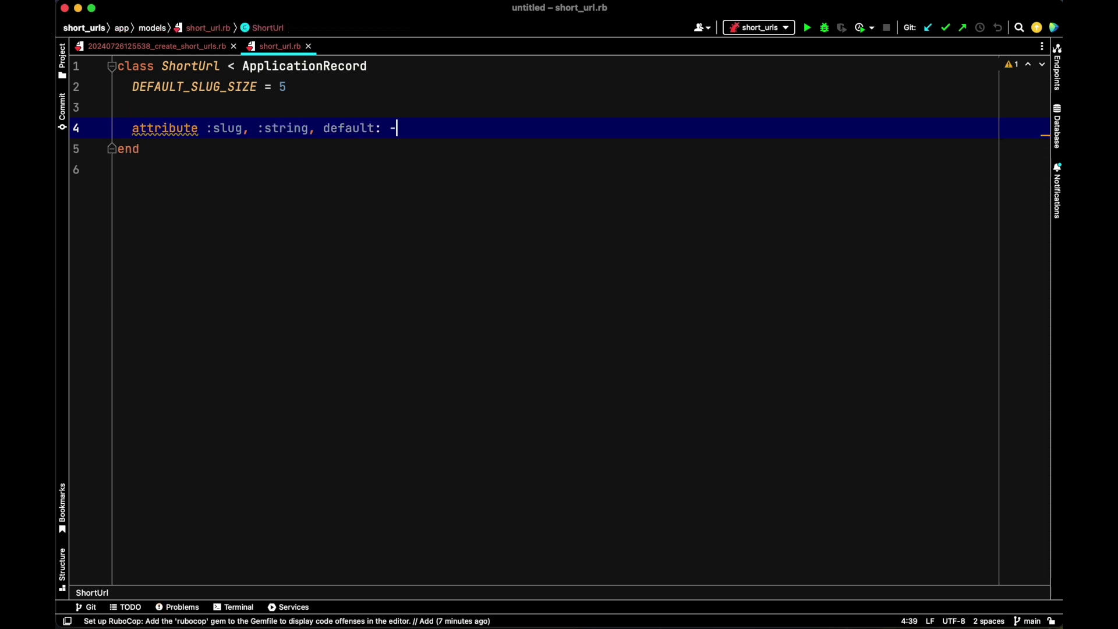
type("> { ")
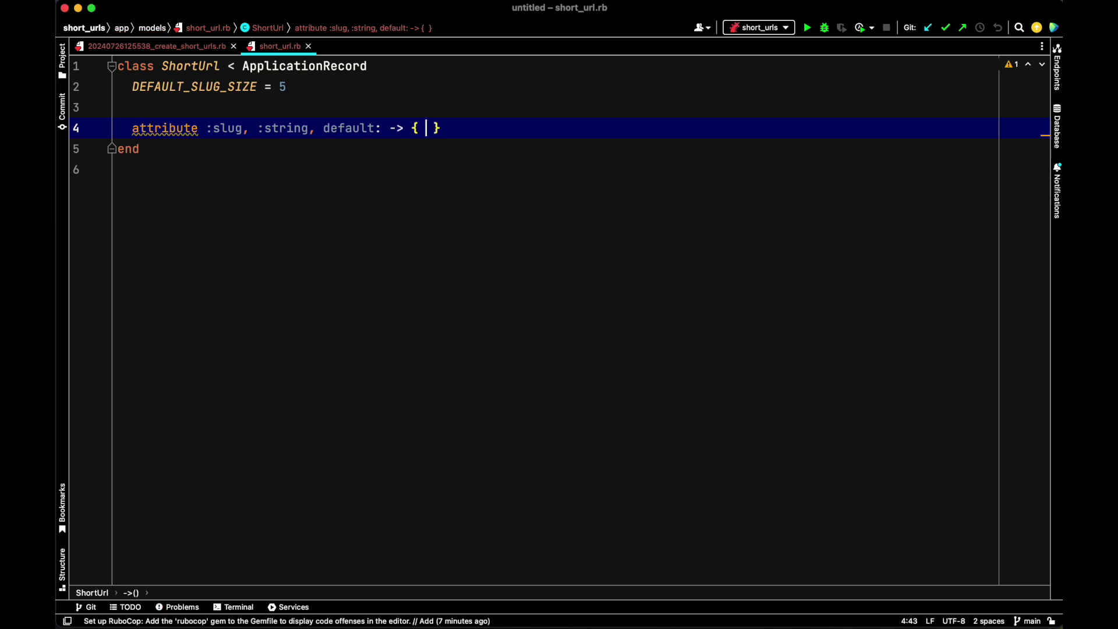
type("Secure")
Step: Add attribute :slug, :string, default: -> { SecureRandom.alphanumeric(DEFAULT_SLUG_SIZE) } to the model
key("Return")
type(".al")
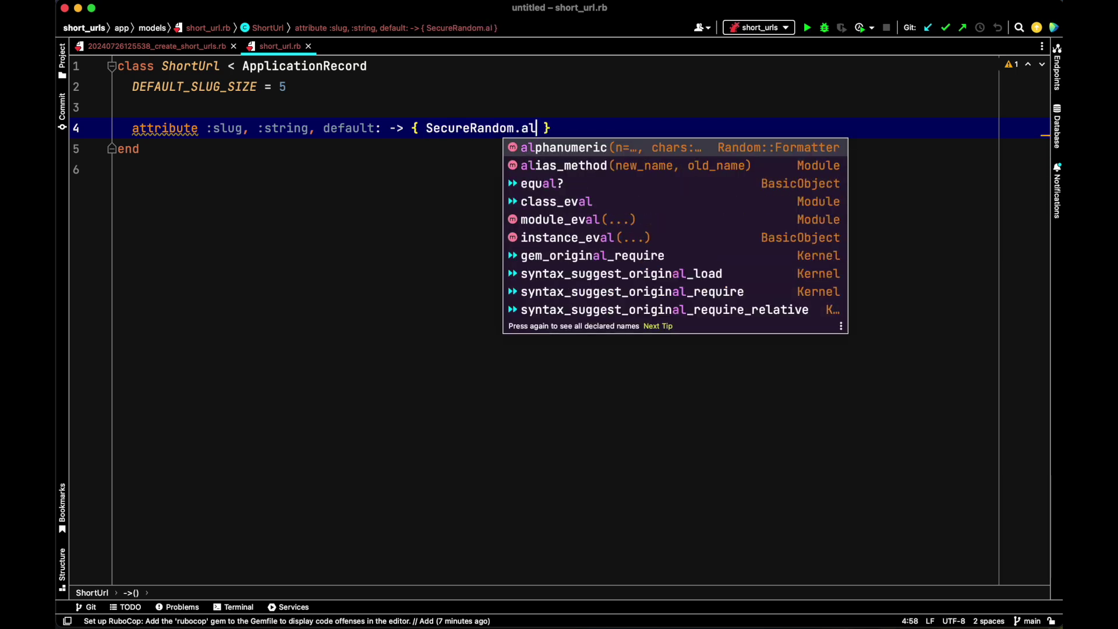
key("Return")
type("(")
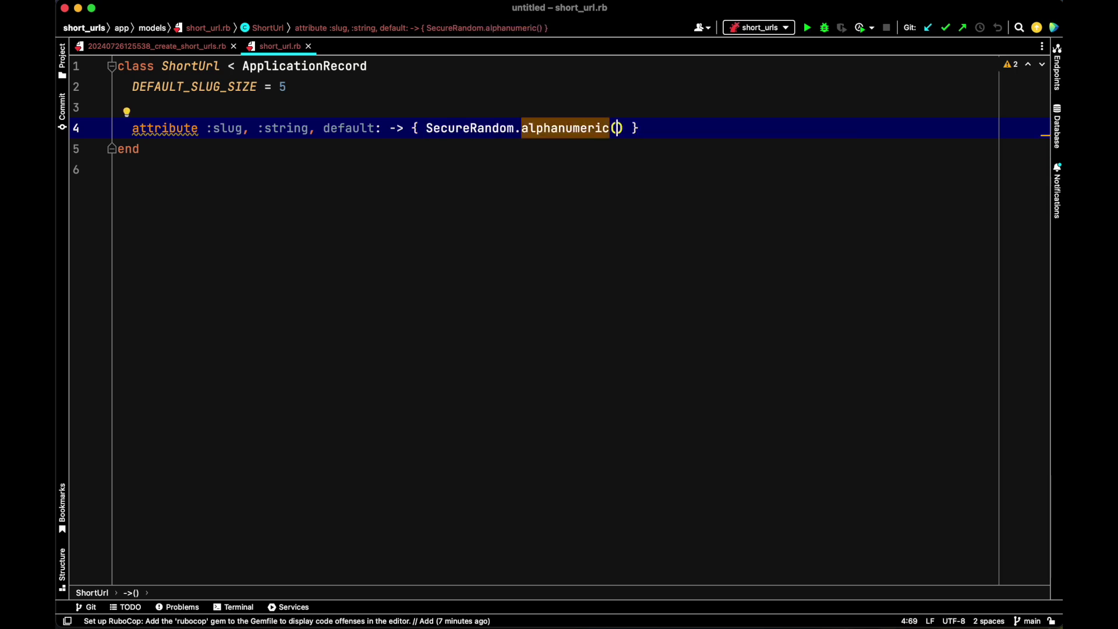
type("Defau")
key("Return")
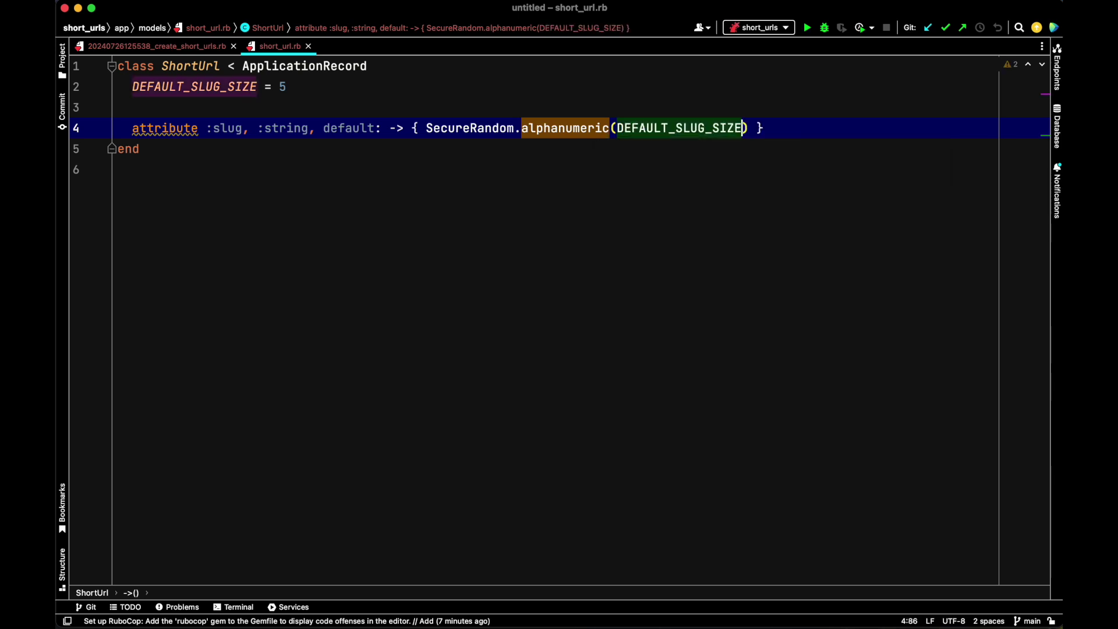
left_click(779, 128)
key("Return")
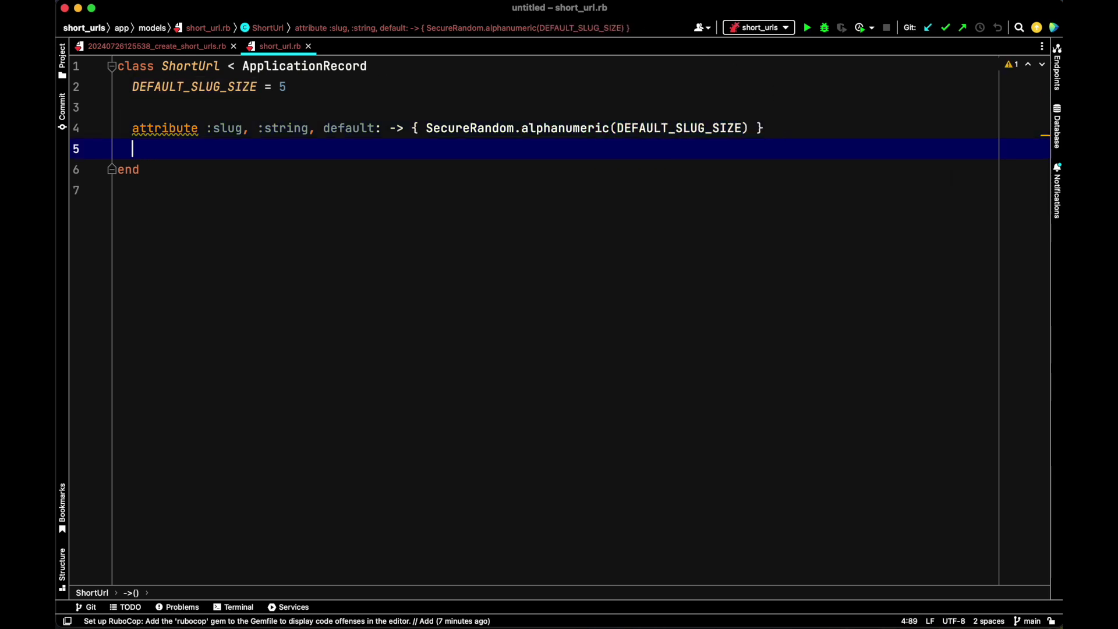
key("Return")
type("valud")
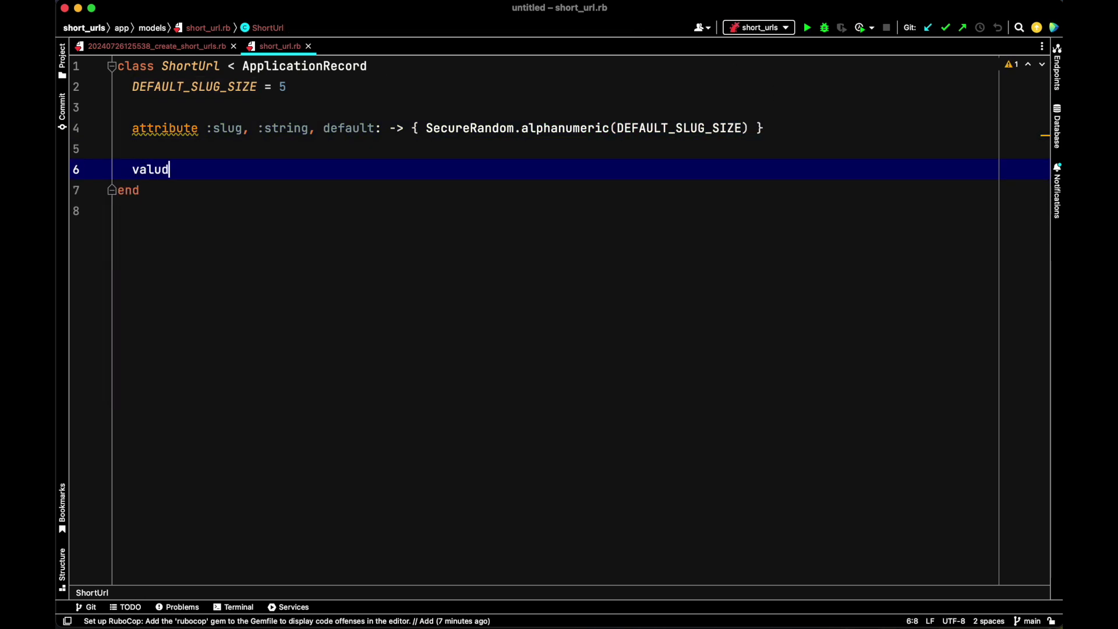
Step: Add validates :slug, uniqueness: true to the ShortUrl model
key("BackSpace")
key("BackSpace")
type("i")
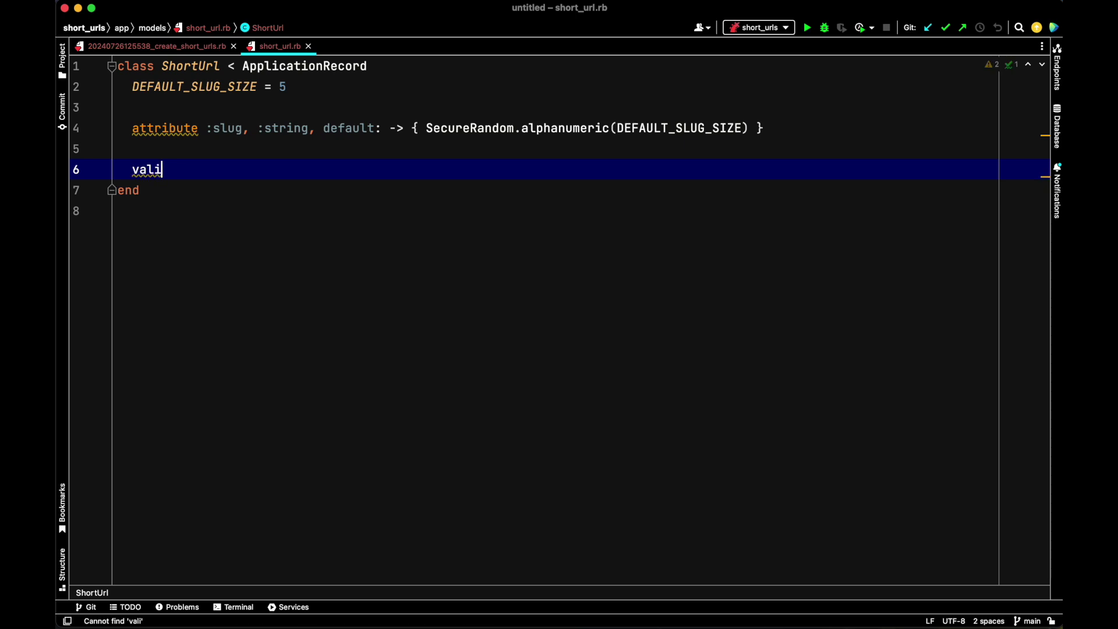
type("dates :")
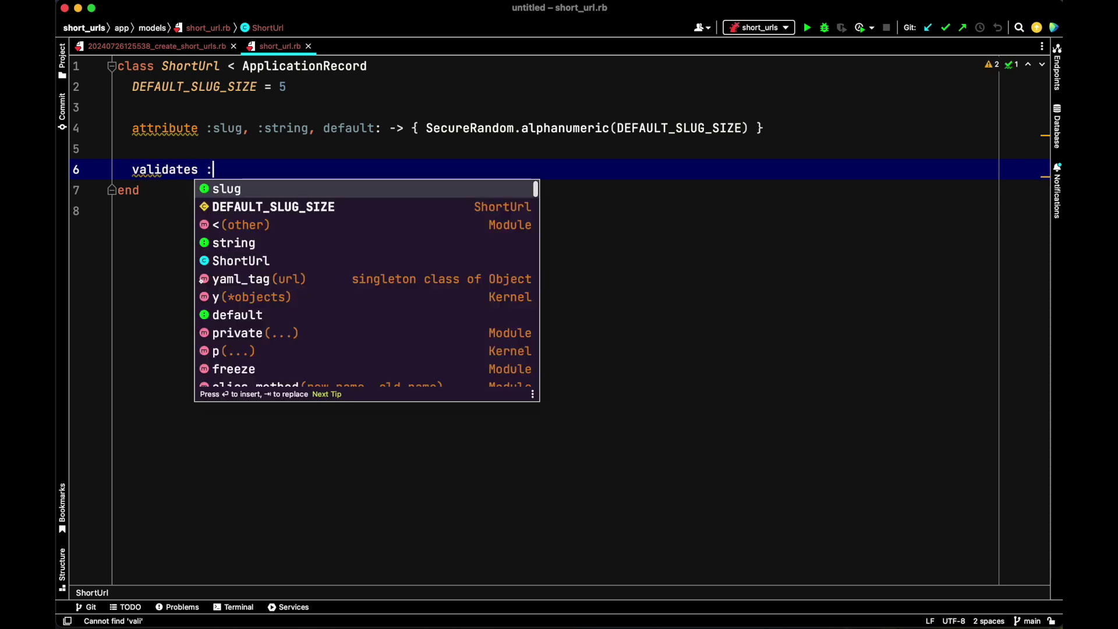
type("s")
key("Return")
type(", ")
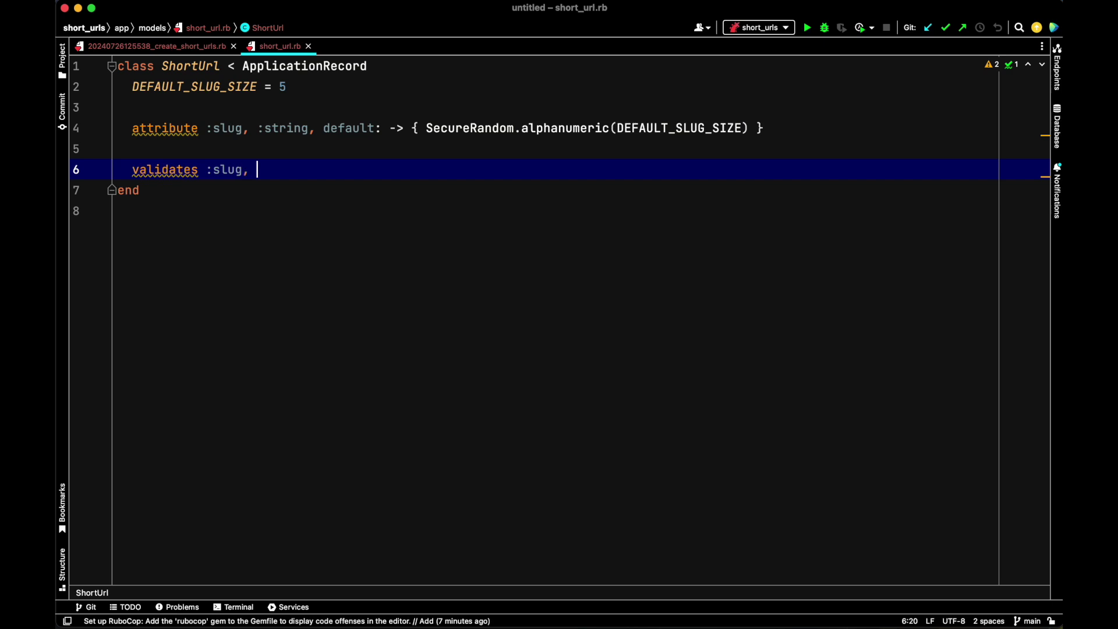
type("uniqui")
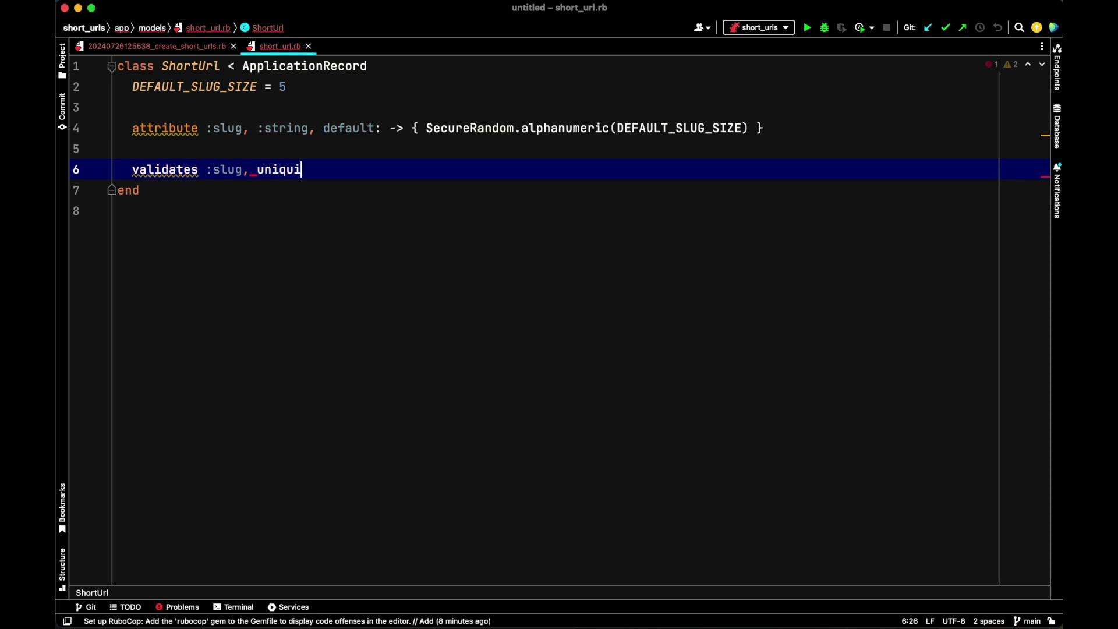
key("BackSpace")
type("eness: ")
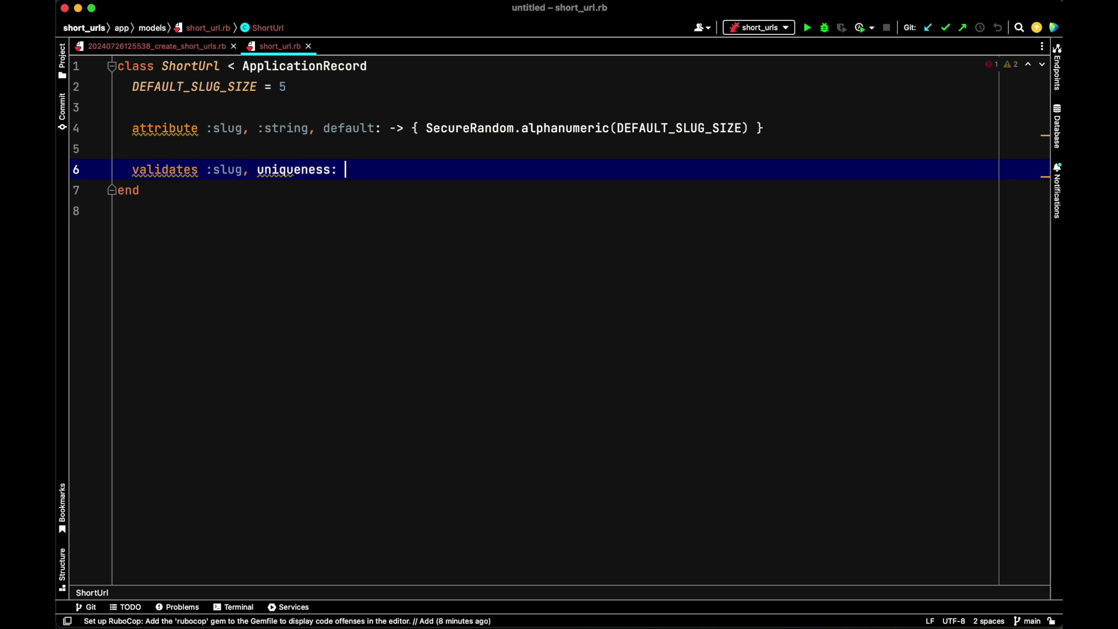
type("true")
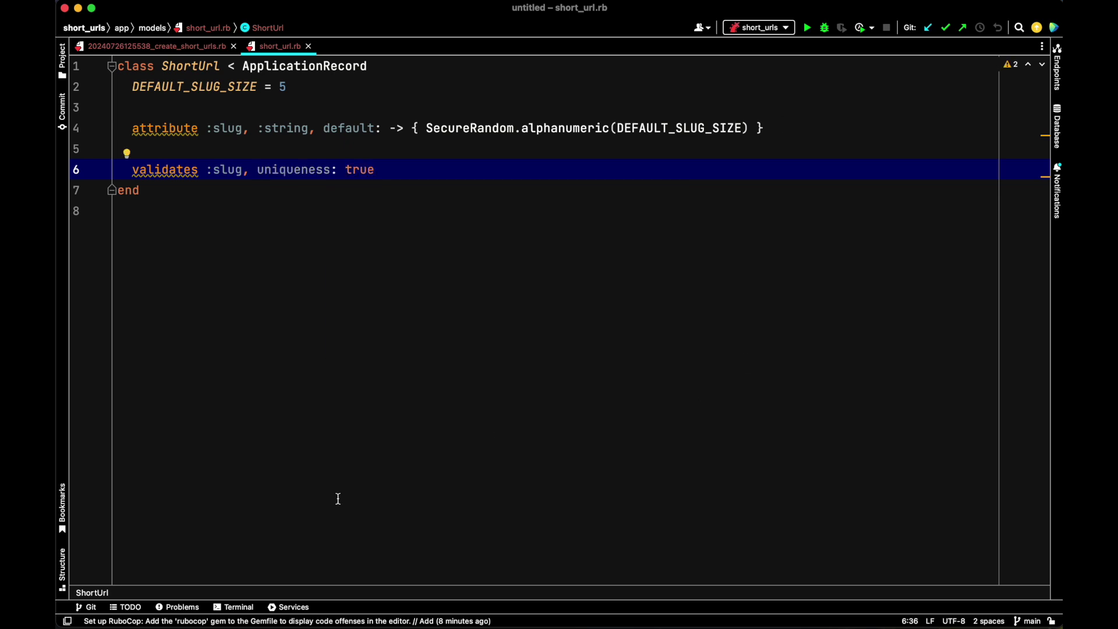
left_click(247, 607)
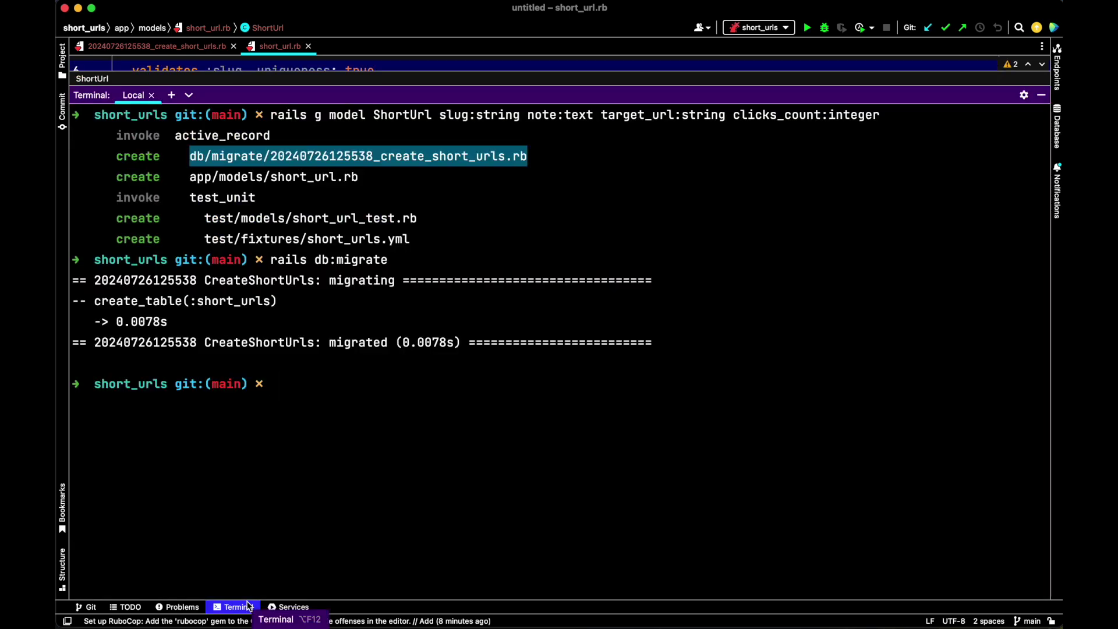
Step: In rails c, check ShortUrl.new gets a random slug and valid? returns true, then exit
key("ctrl+l")
type("rails c")
key("Return")
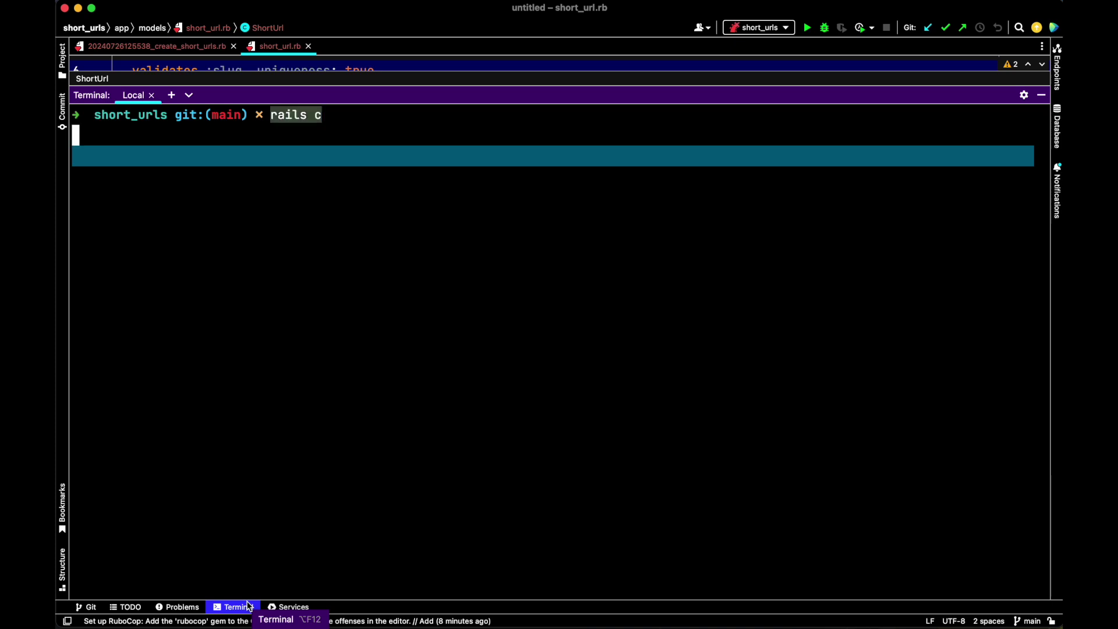
type("ShortUrl.new")
key("Return")
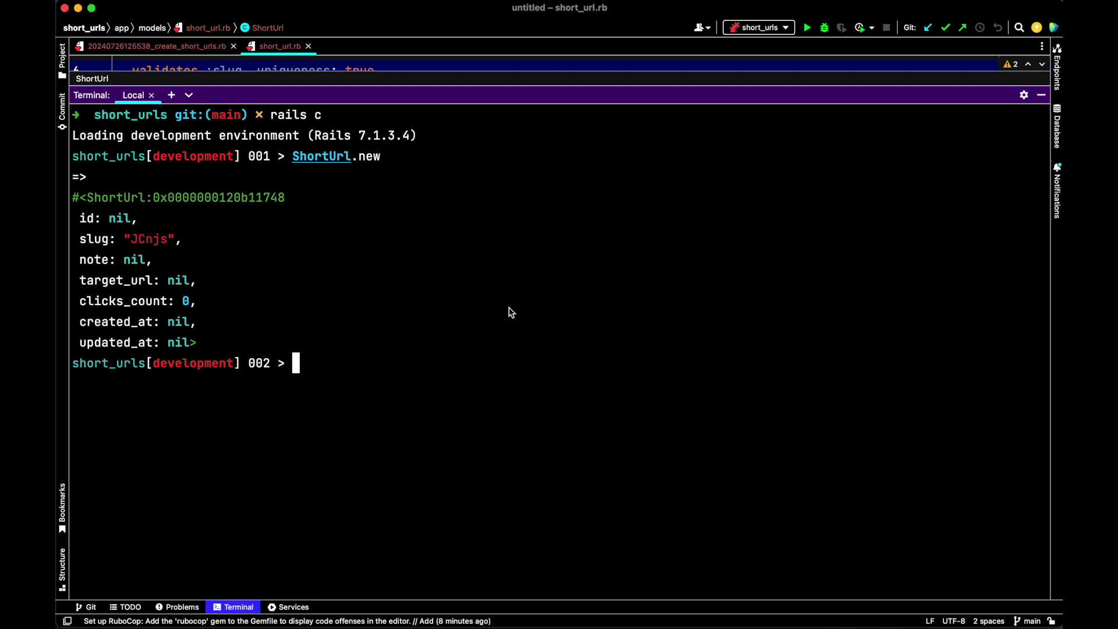
key("Up")
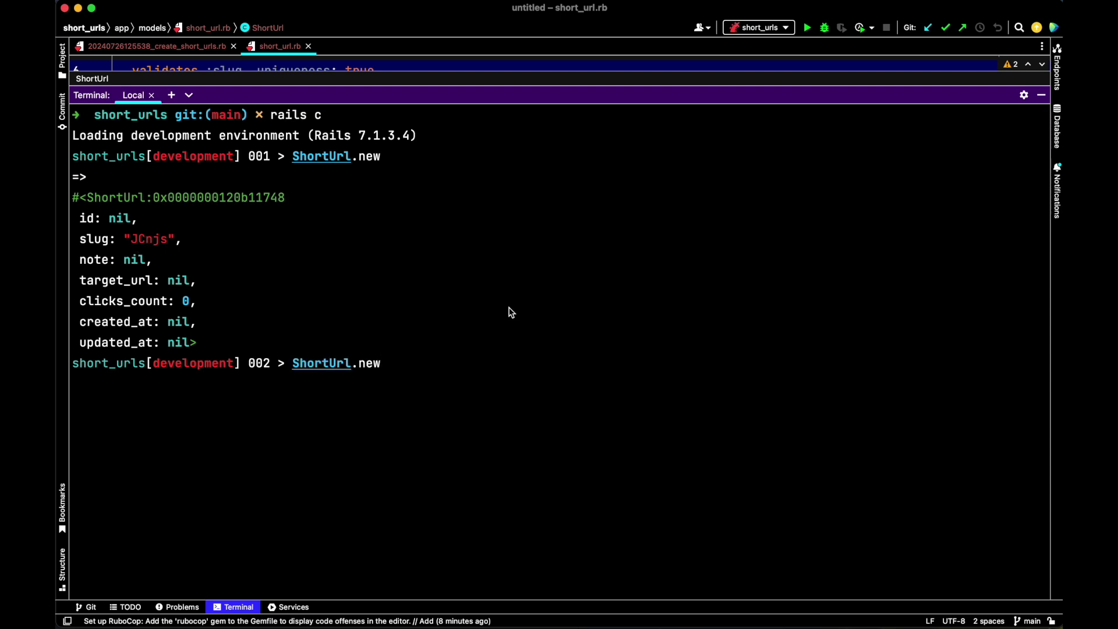
type(".valid?")
key("Return")
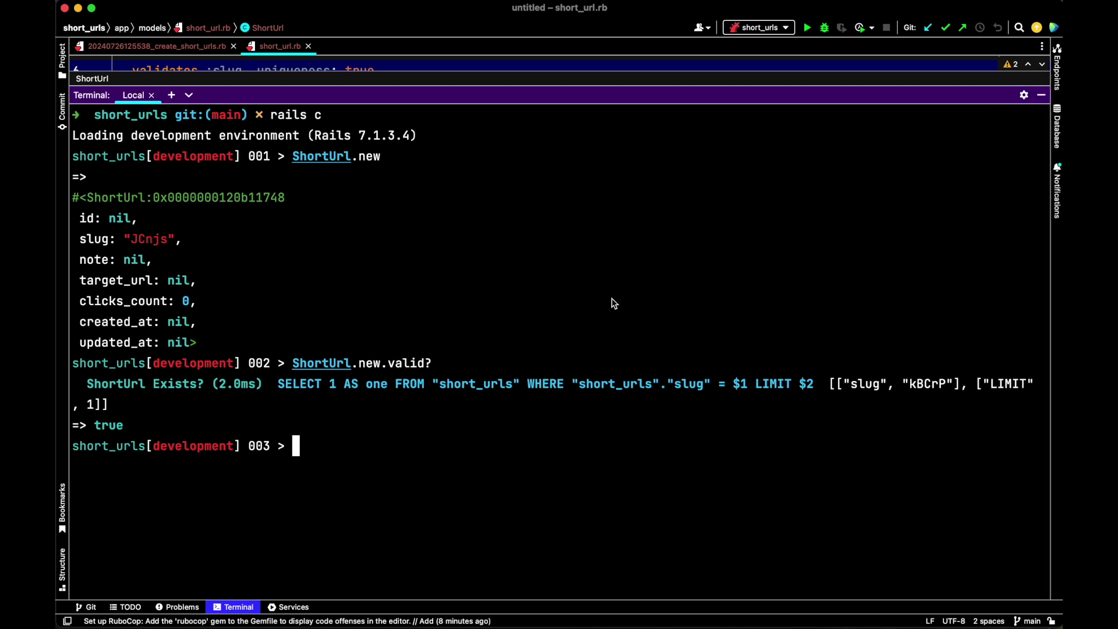
type("exit")
key("Return")
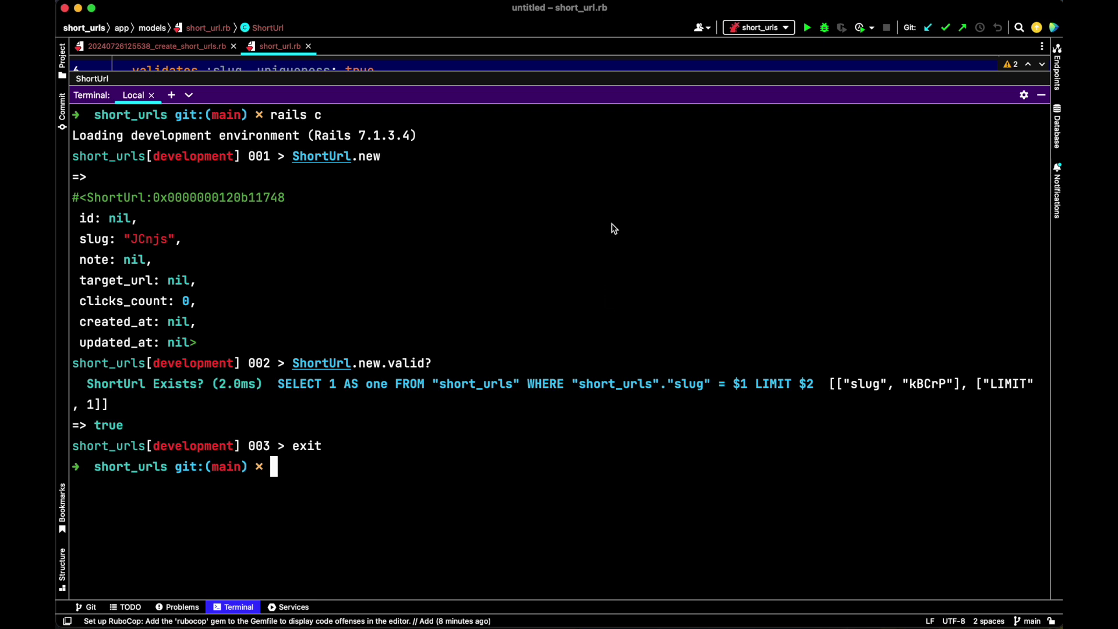
type("Rails")
Step: Run rails g controller ShortUrls and select the generated controller file path
key("BackSpace")
key("BackSpace")
key("BackSpace")
key("BackSpace")
key("BackSpace")
type("rails ")
type("g")
type(" controller S")
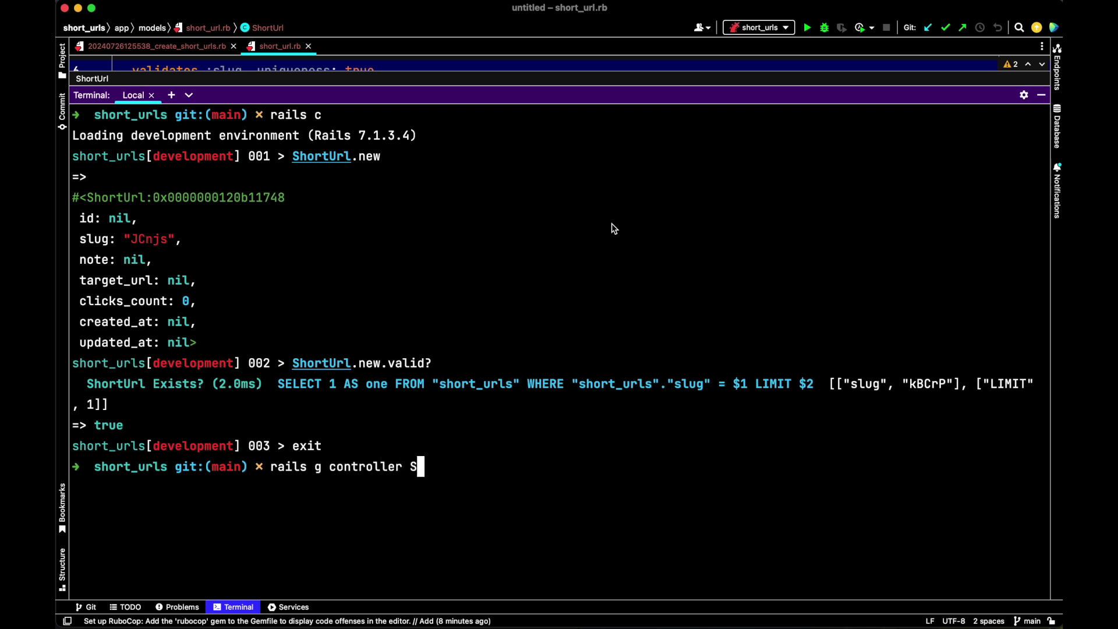
type("hortUrls")
key("Return")
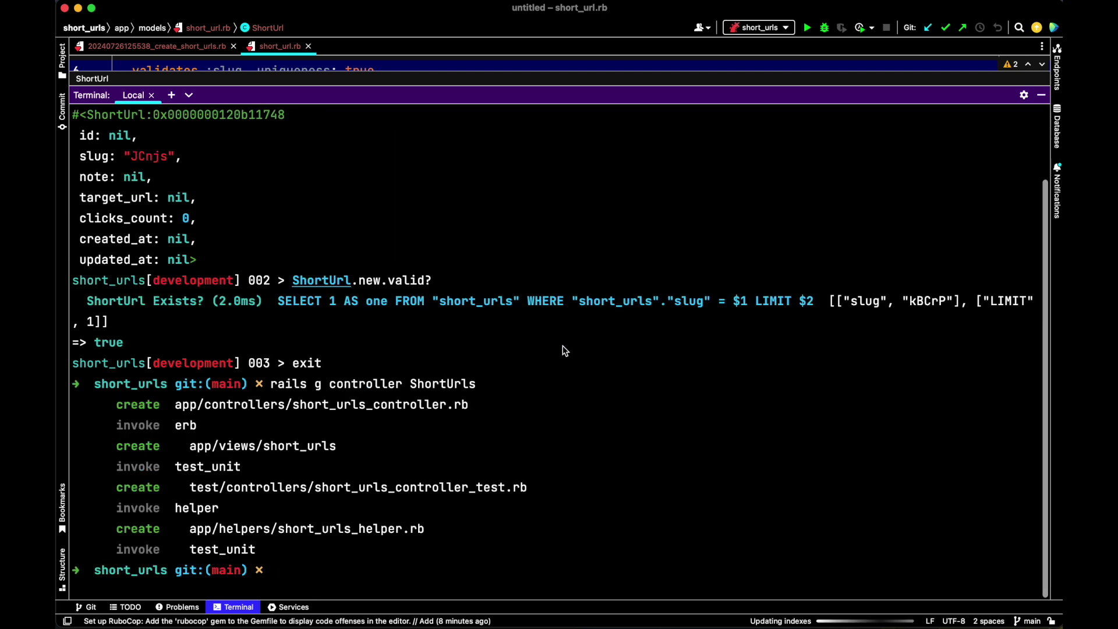
double_click(338, 406)
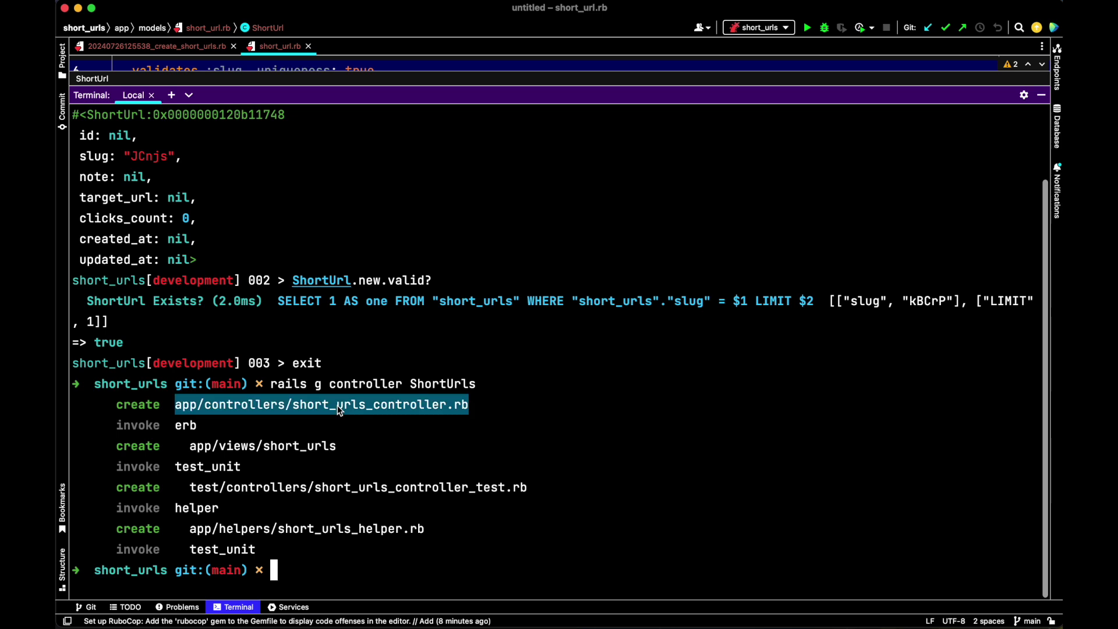
key("shift")
key("shift")
Step: Open short_urls_controller.rb and start a new line inside the controller class
key("Return")
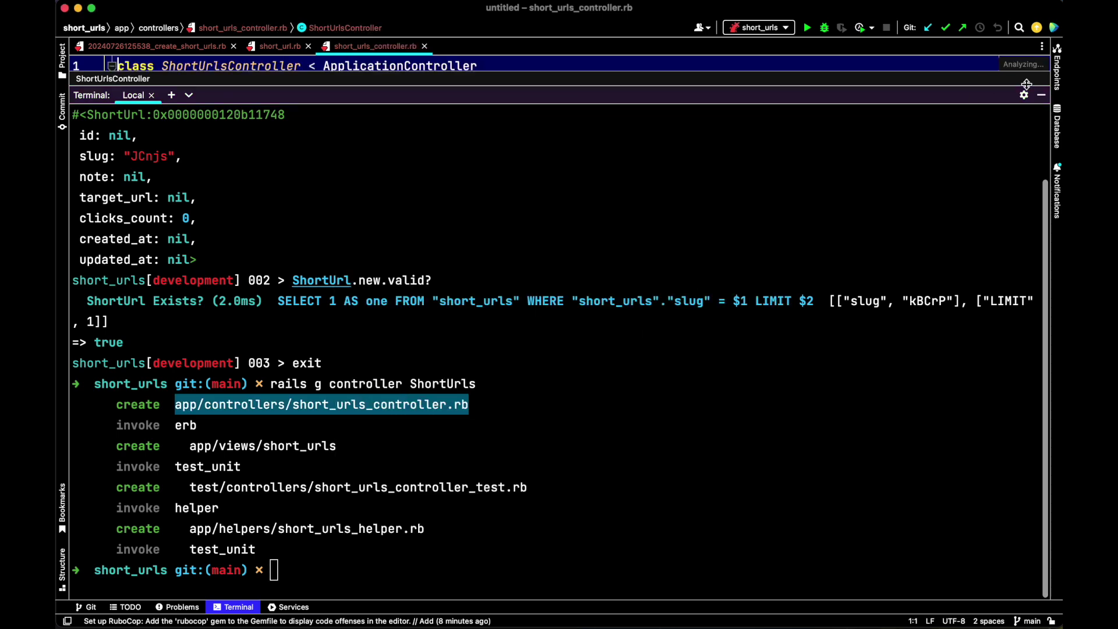
left_click(1040, 94)
left_click(493, 66)
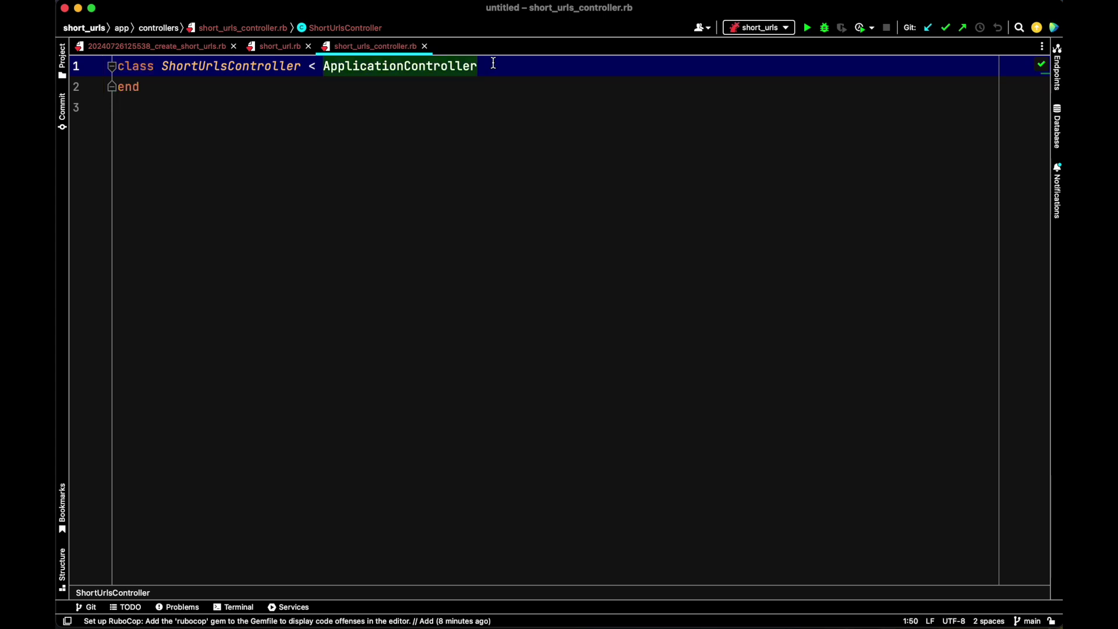
key("Return")
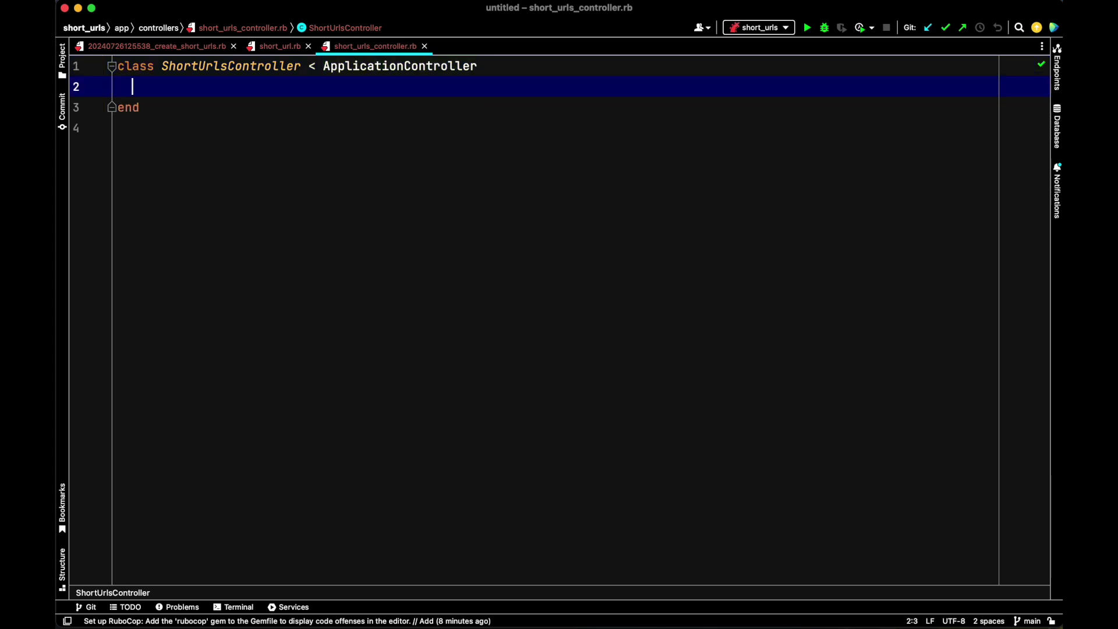
type("se")
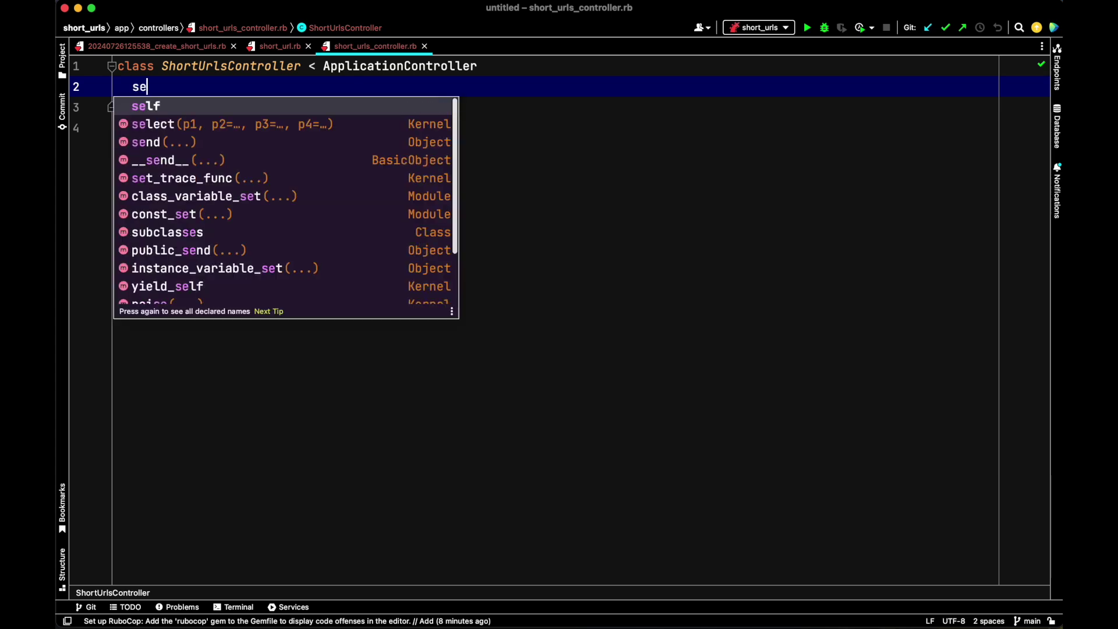
key("BackSpace")
key("BackSpace")
type("be")
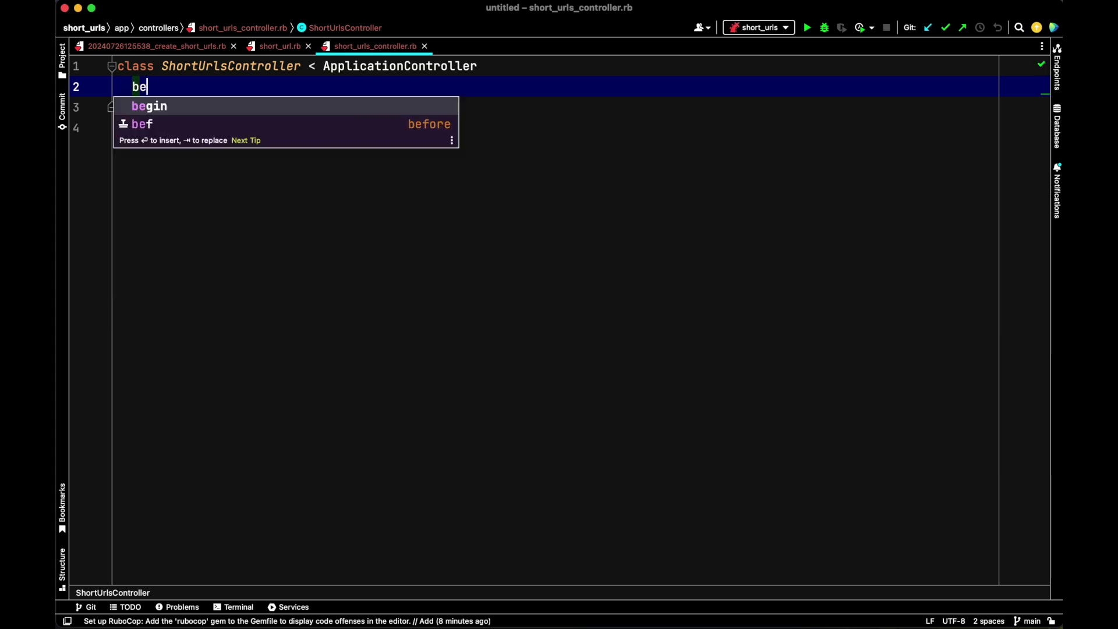
type("fore_a")
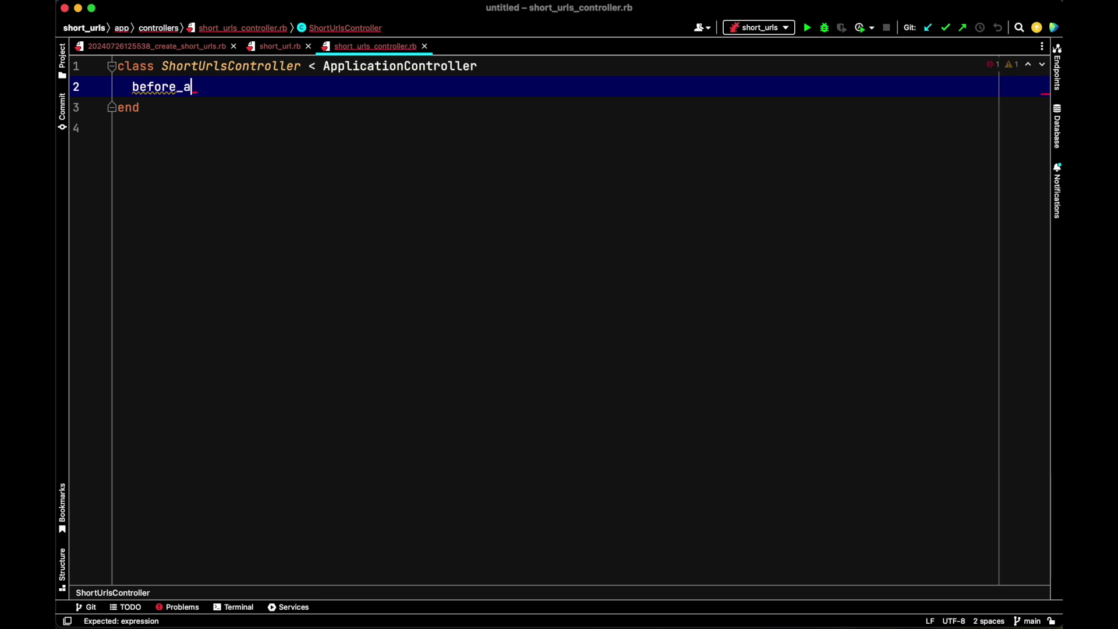
type("t")
key("BackSpace")
type("c")
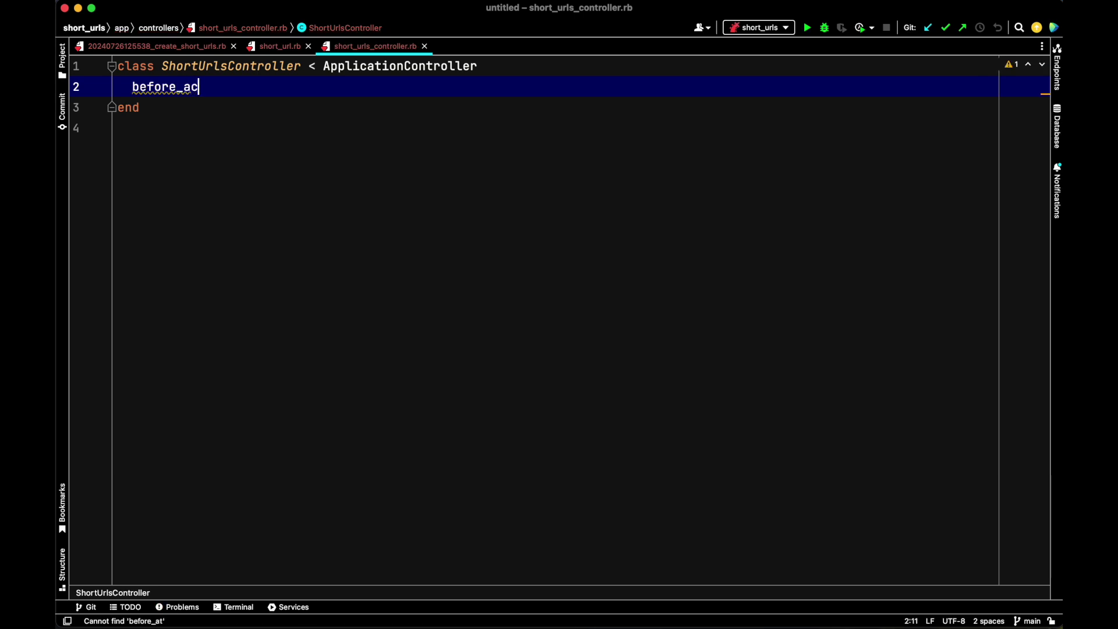
type("tion ")
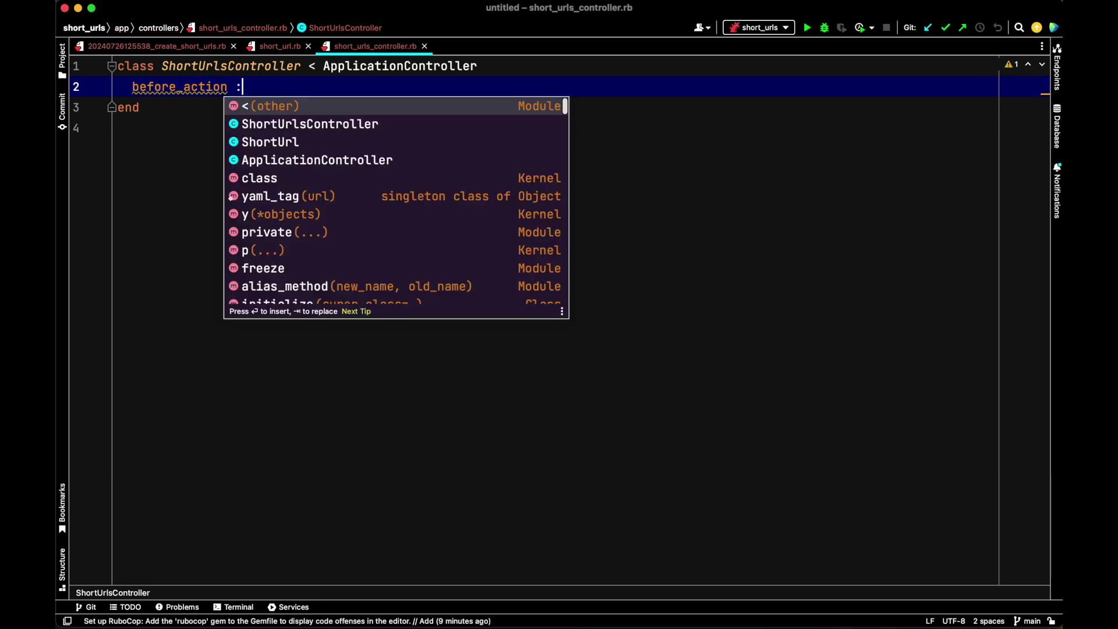
type("{")
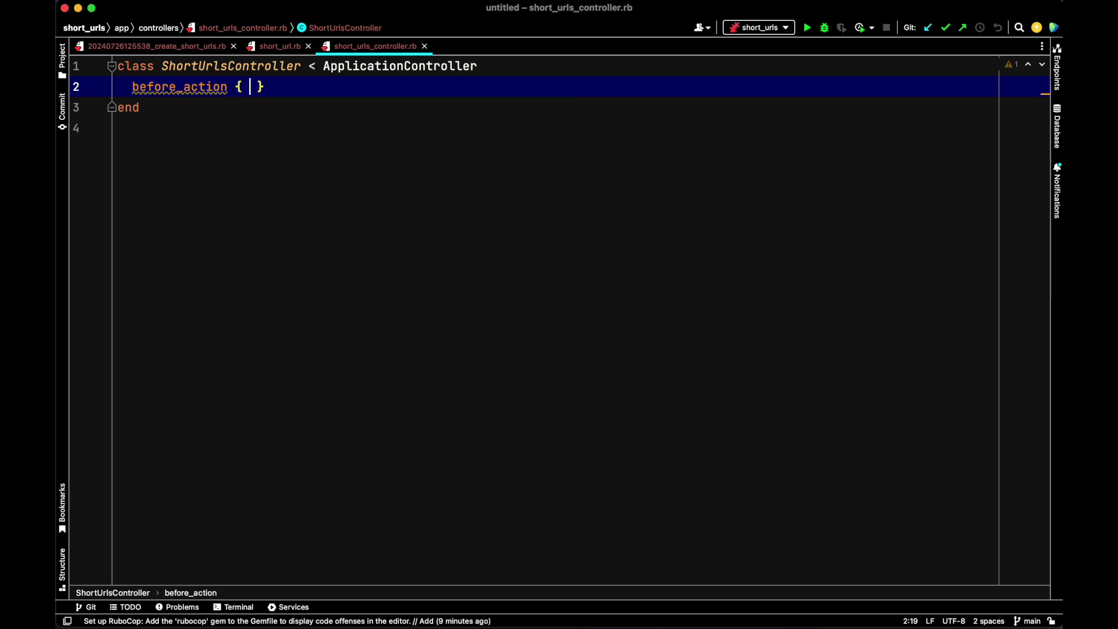
type(" @short_u")
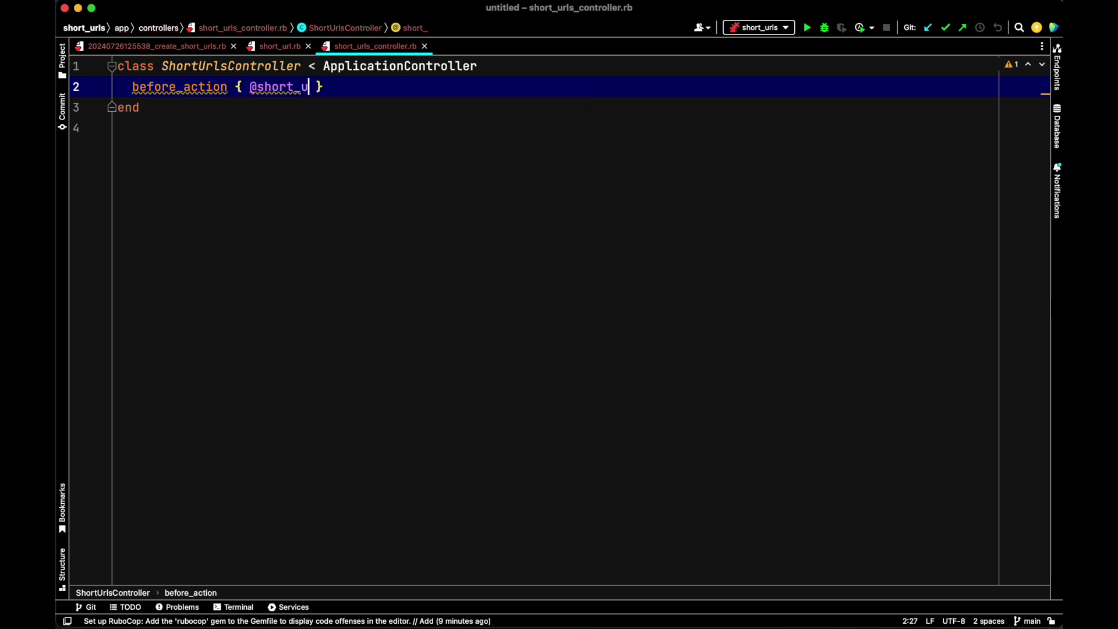
type("rl")
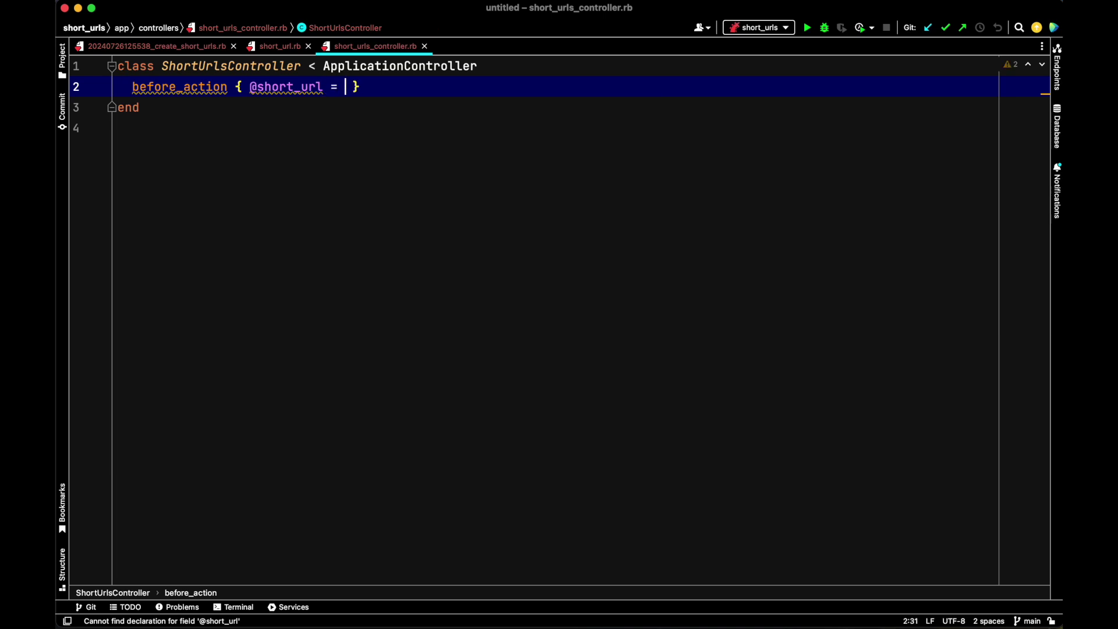
type(" =")
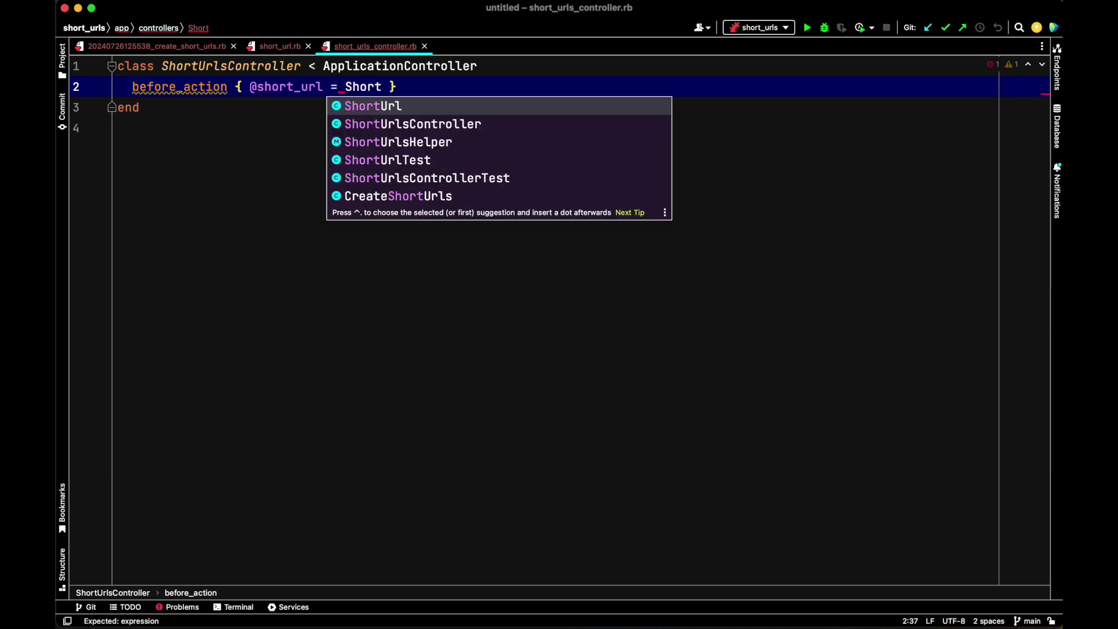
key("Return")
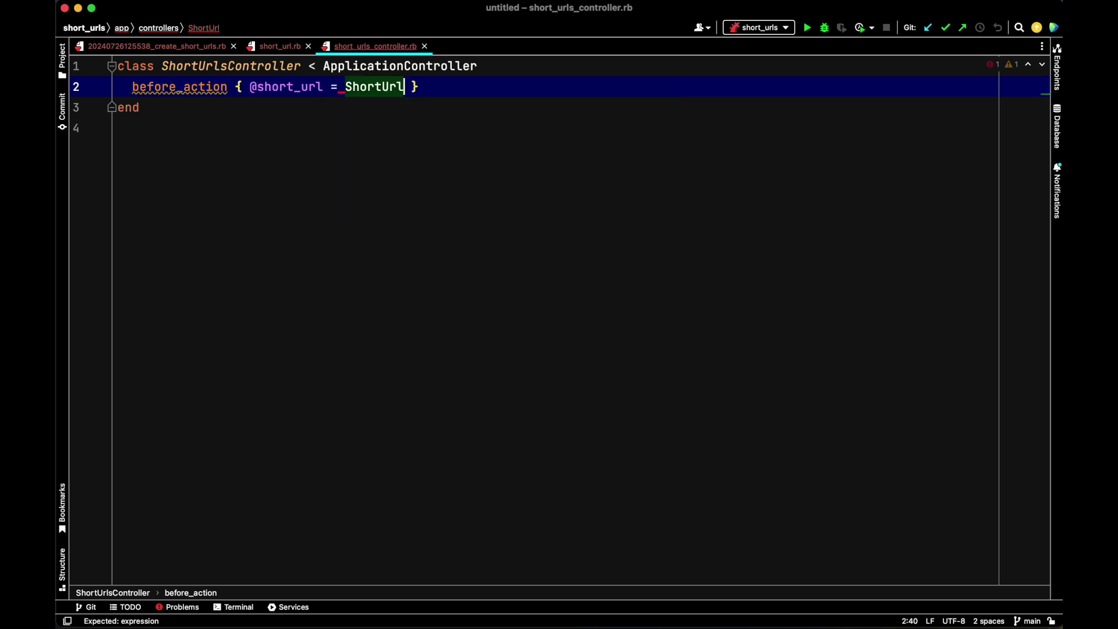
type(".f")
key("BackSpace")
key("BackSpace")
type(".find_")
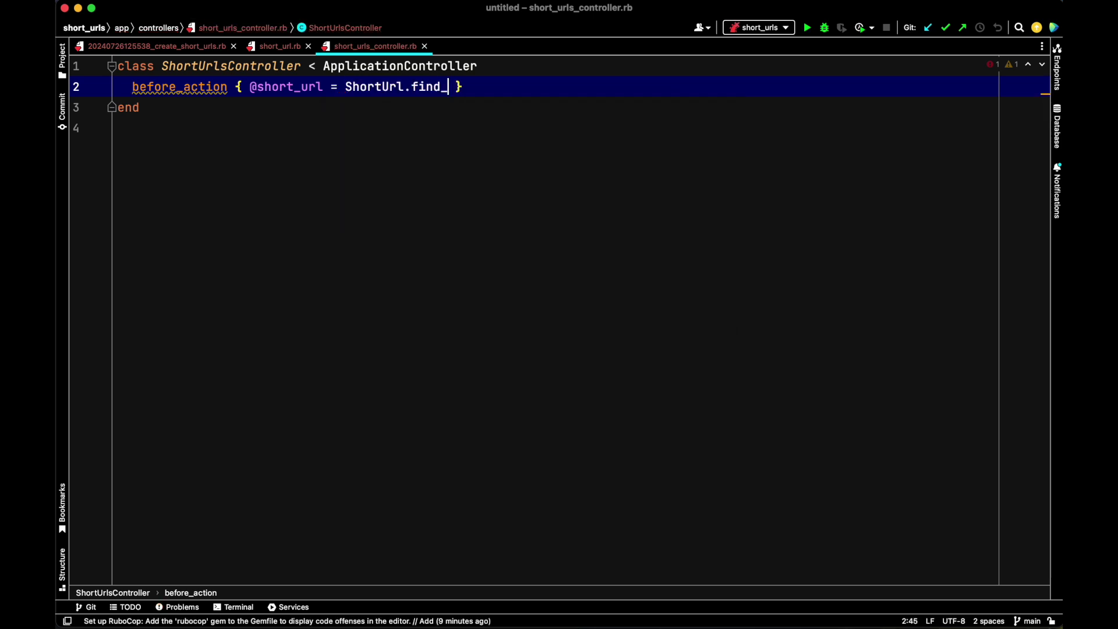
type("(slug: ")
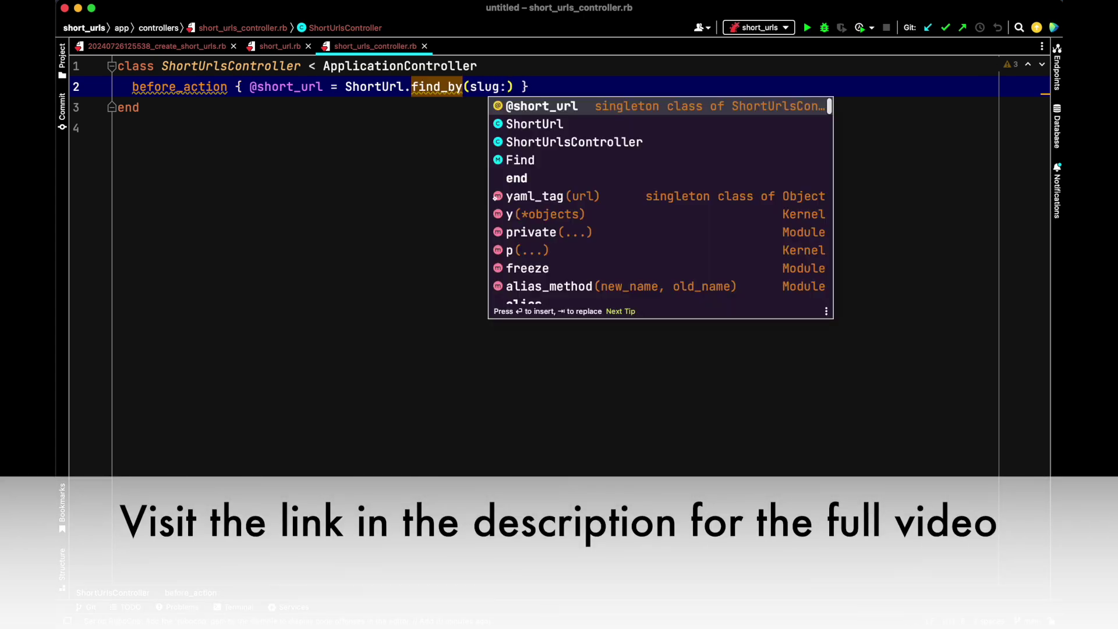
type(" params[")
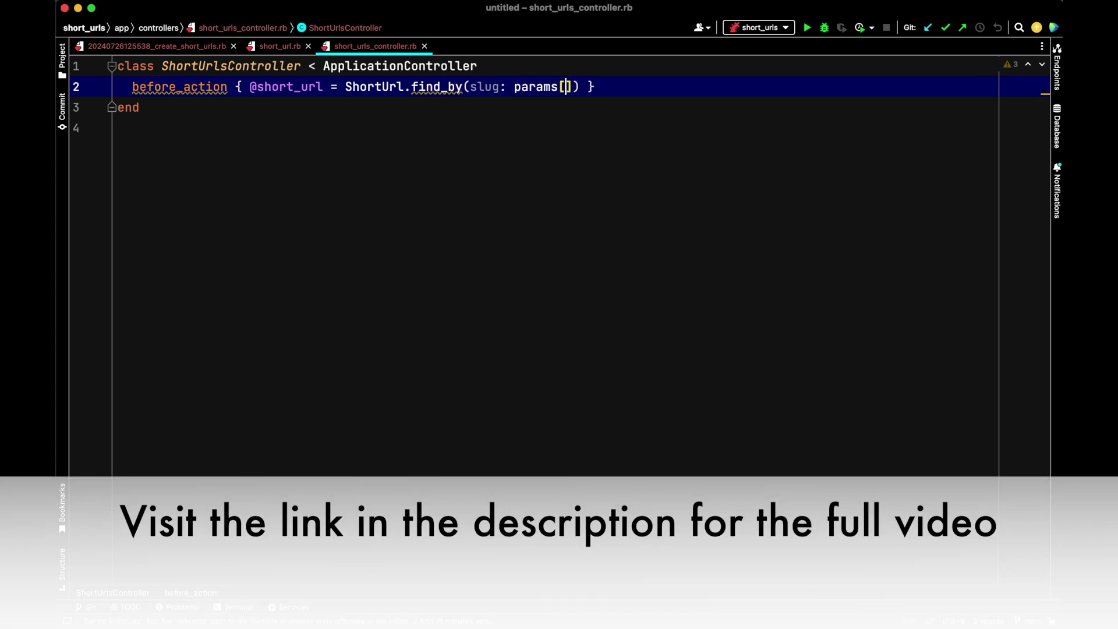
type(":slug")
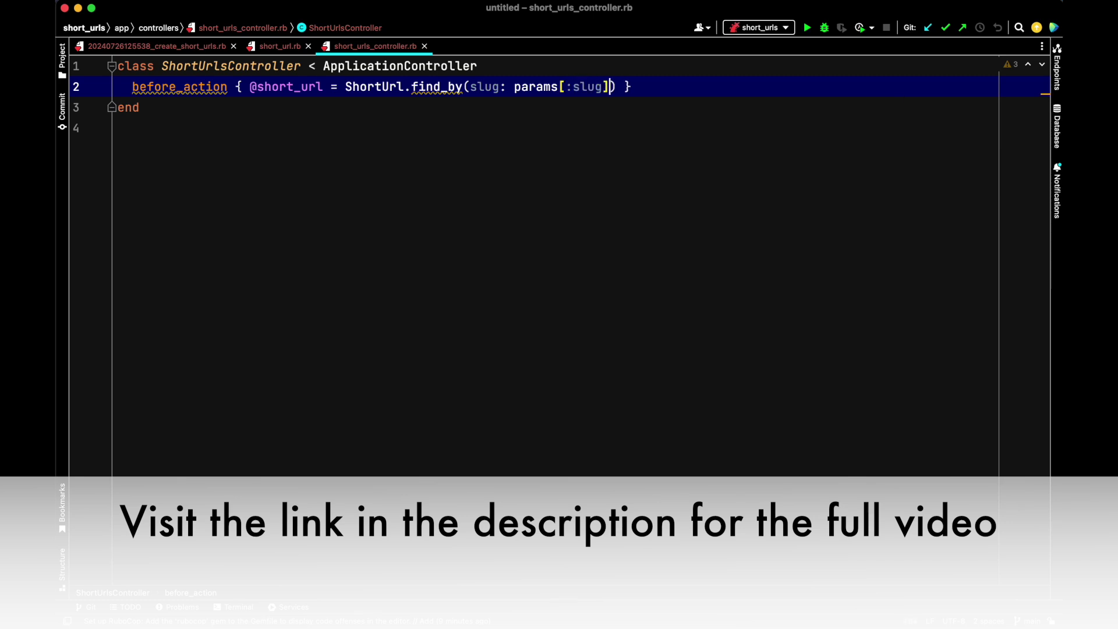